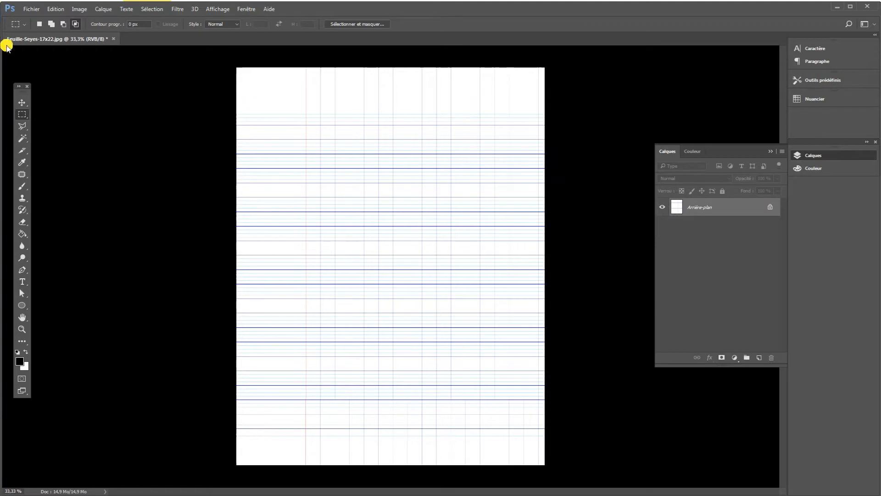
Open the Feuille-Seyes-A4 image from the images folder.
click(28, 9)
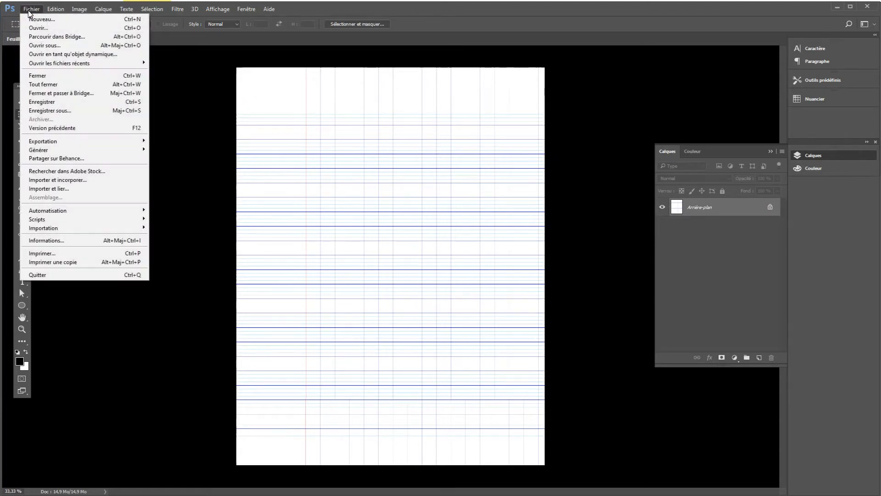
click(50, 31)
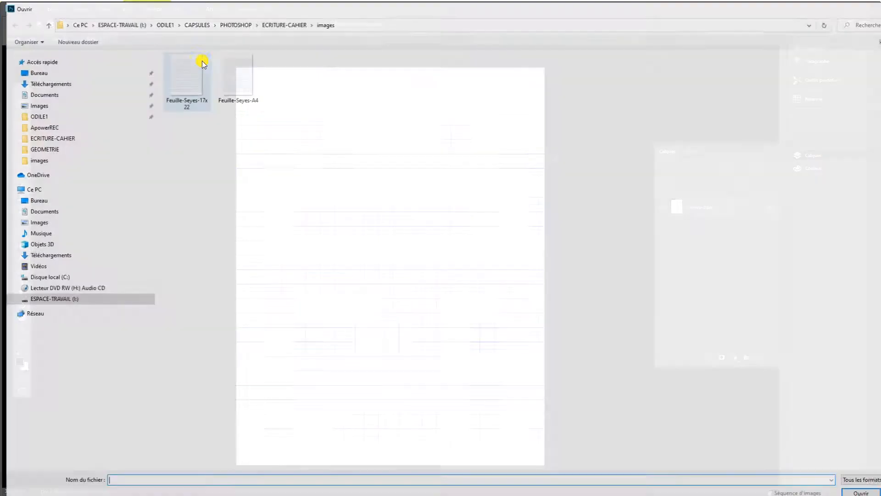
click(245, 88)
double_click(246, 88)
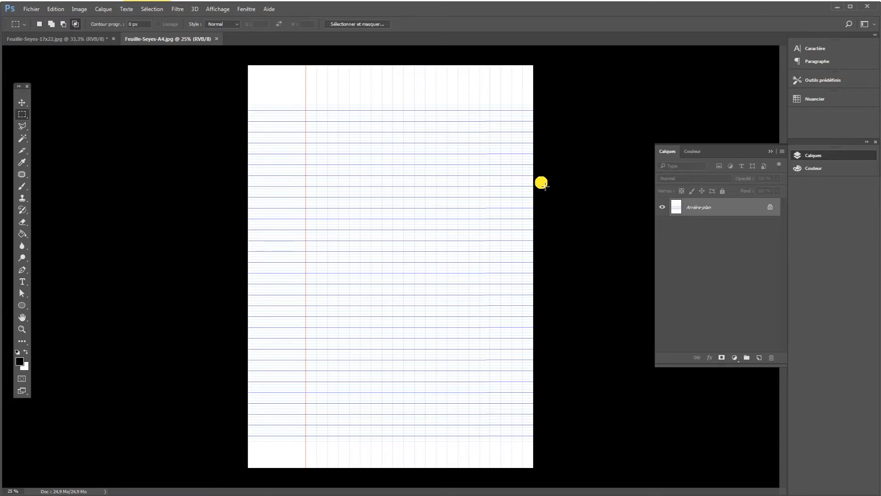
Check the A4 ruled sheet's image size and resolution, and close that document.
click(77, 9)
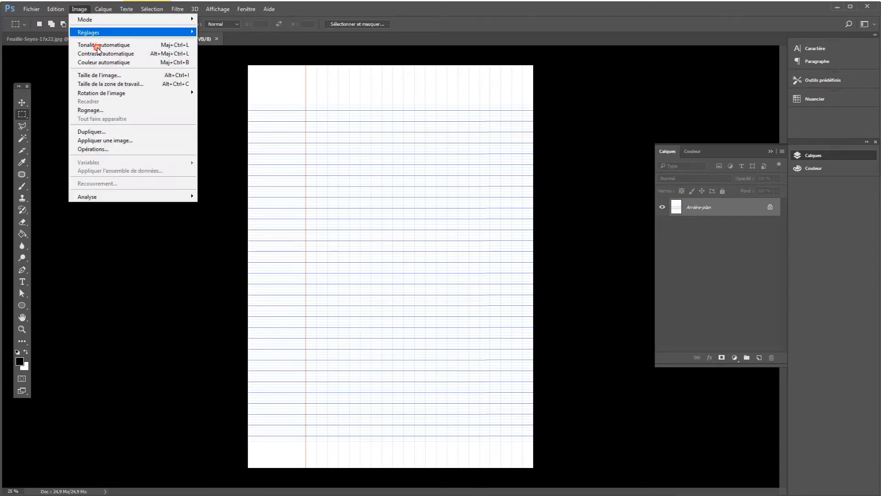
click(99, 75)
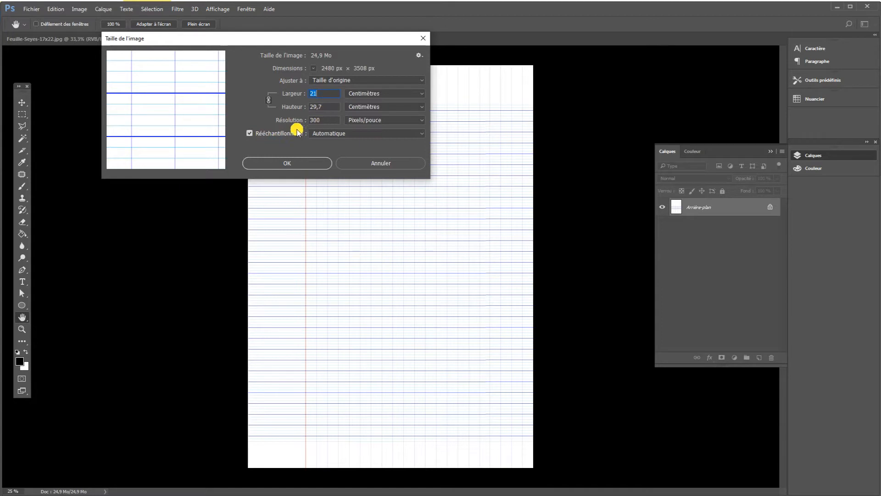
click(304, 163)
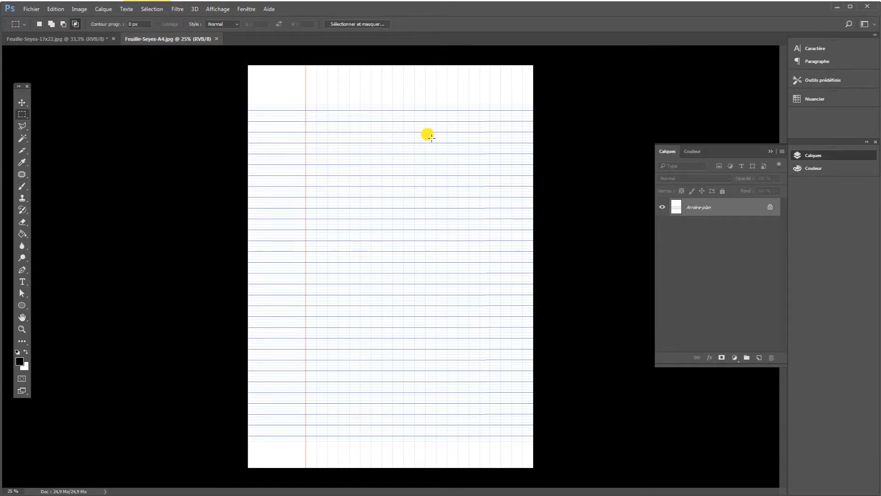
click(212, 39)
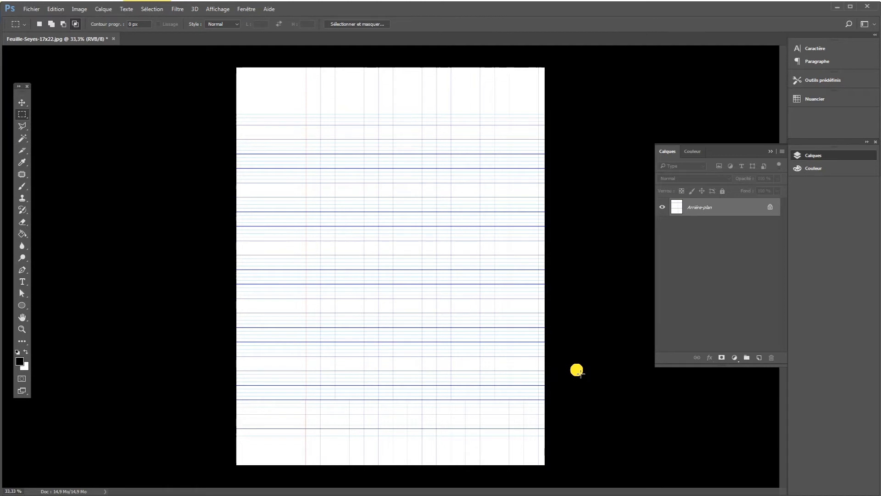
Add a text layer on the 17x22 sheet with the date "Mardi 18 octobre" and paste the poem "Chanson d'automne" below it.
click(24, 283)
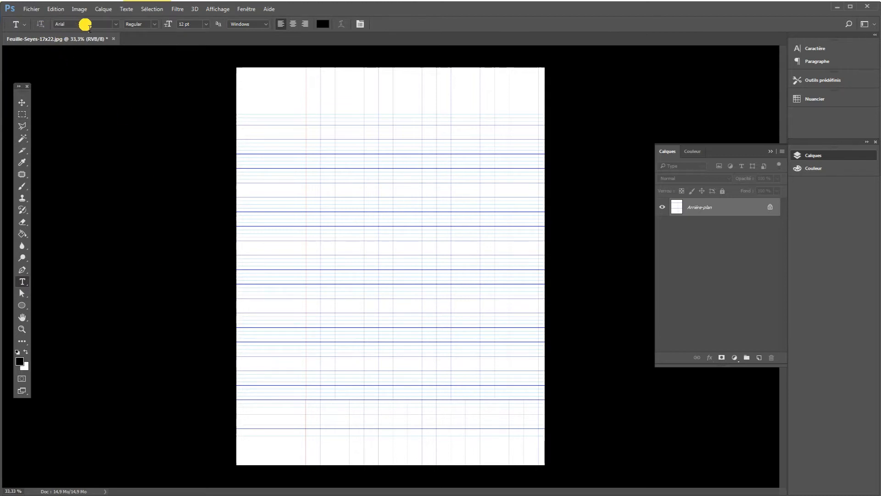
click(322, 136)
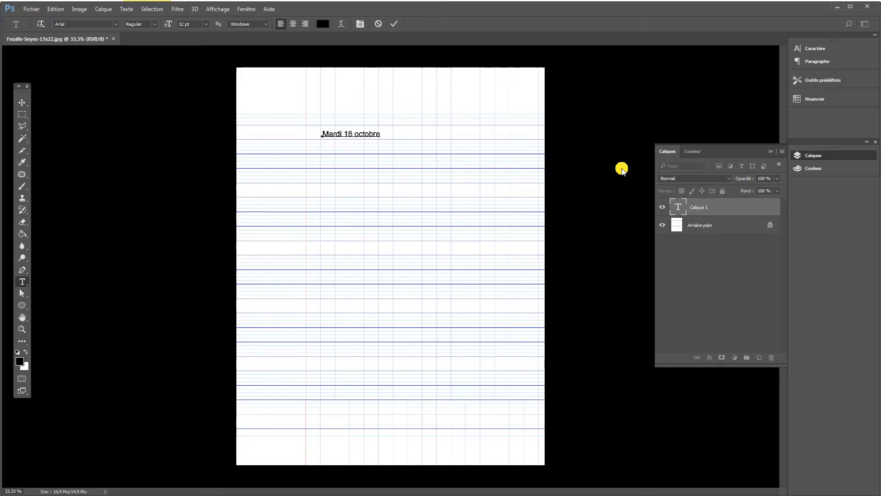
key(Return)
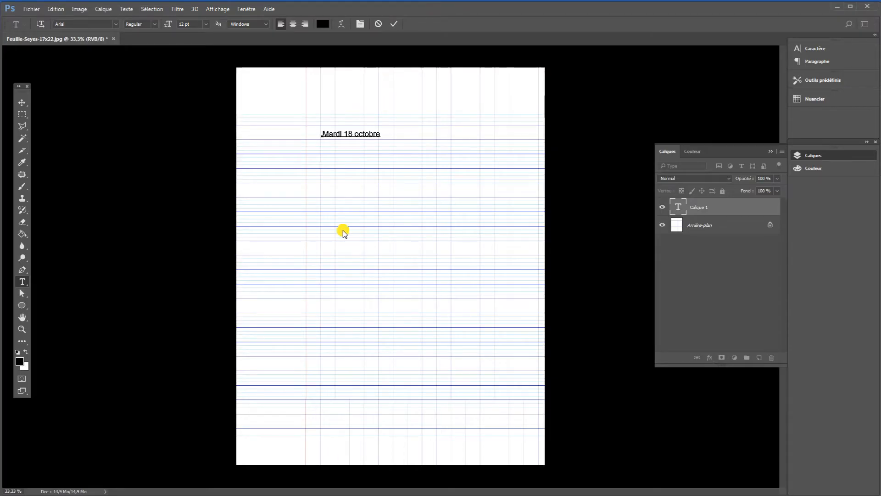
key(ctrl)
text(Chanson d'automne Les sanglots longs Des violons De l'automne Blessent mon cœur D'une langueur Monotone.  Tout suffocant Et blême, quand Sonne l'heure, Je me souviens Des jours anciens Et je pleure)
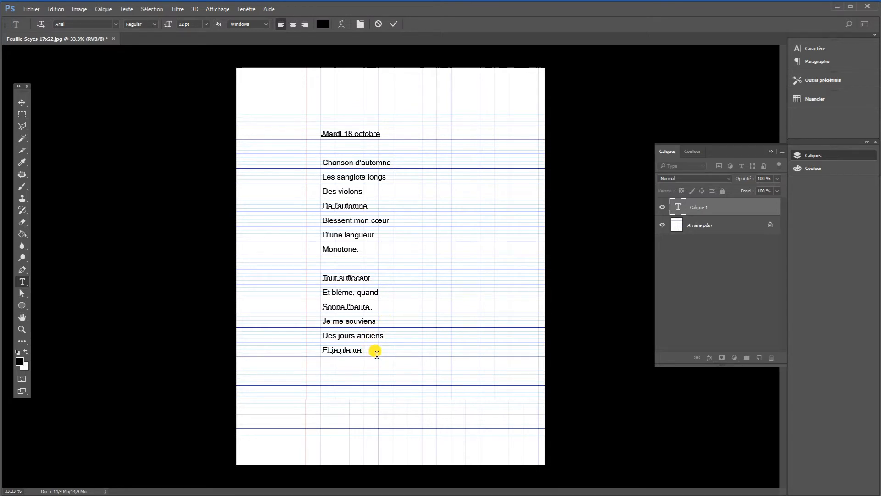
Set the whole text to dark blue #000066 and the SimpleRonde font.
drag(372, 357, 323, 141)
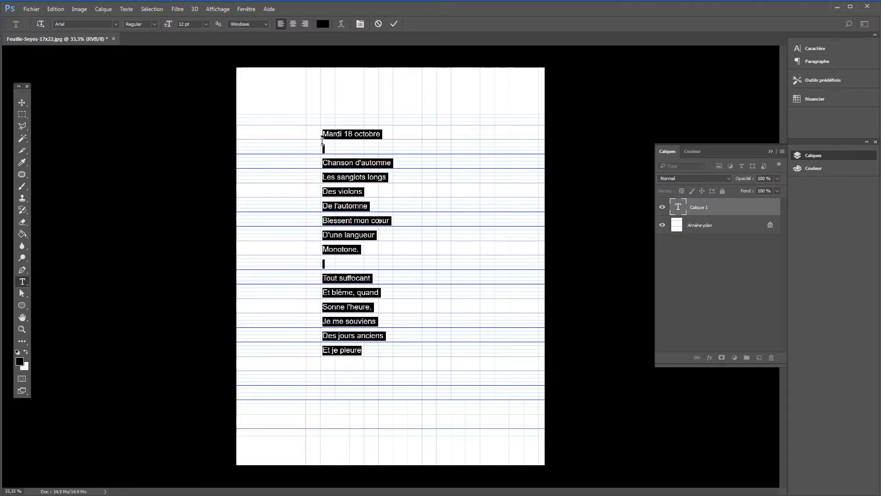
click(19, 361)
click(445, 339)
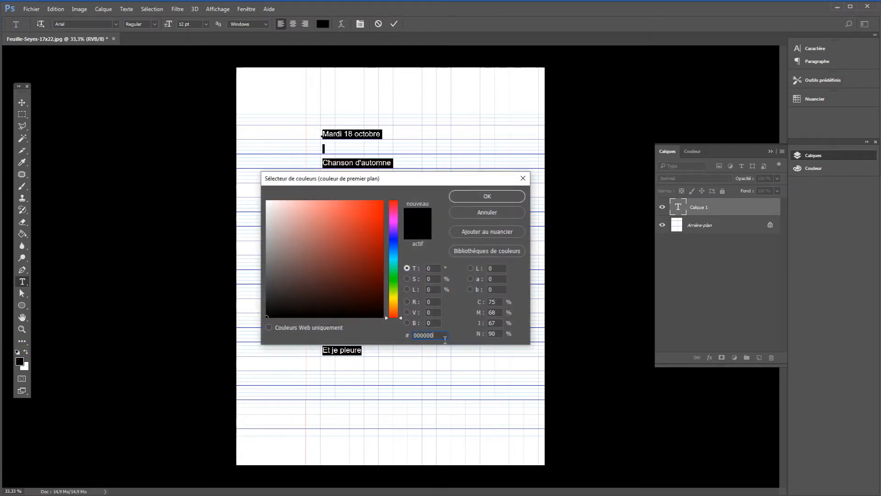
drag(432, 341, 426, 338)
text(0066)
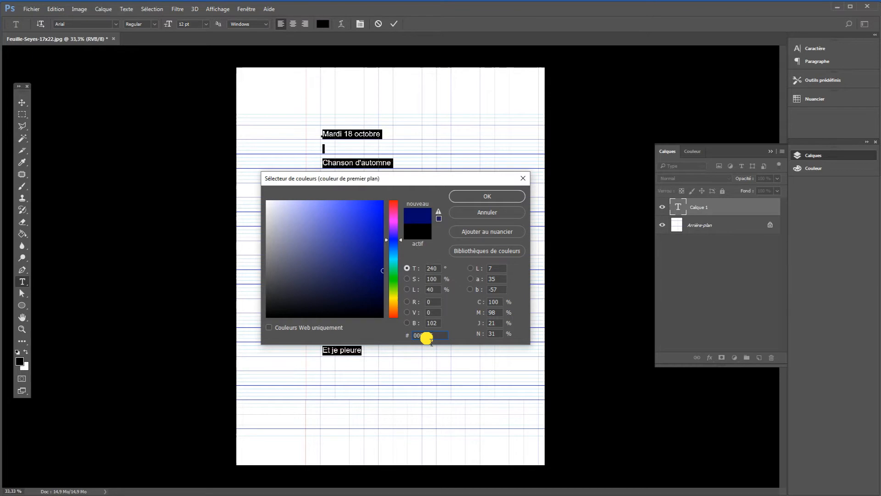
click(504, 196)
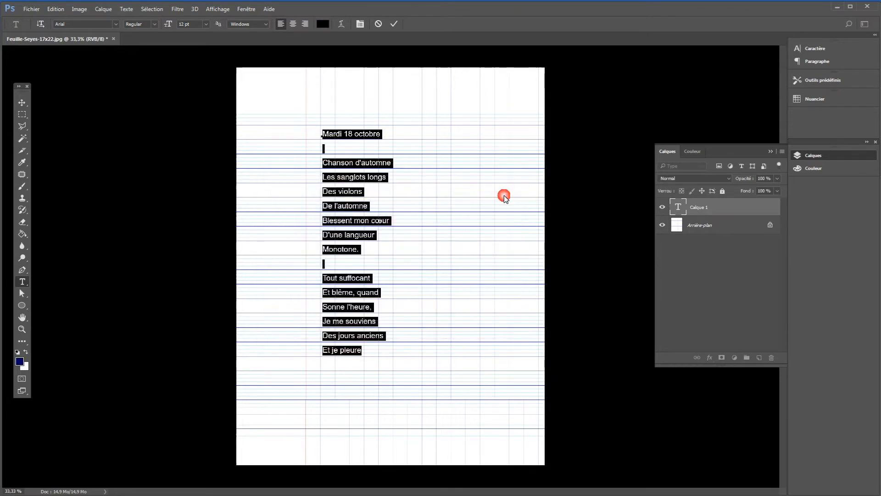
click(116, 24)
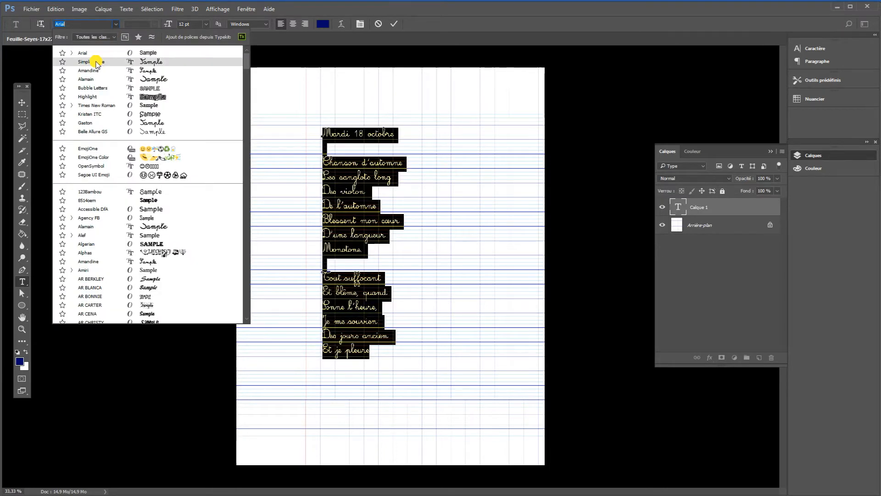
click(95, 61)
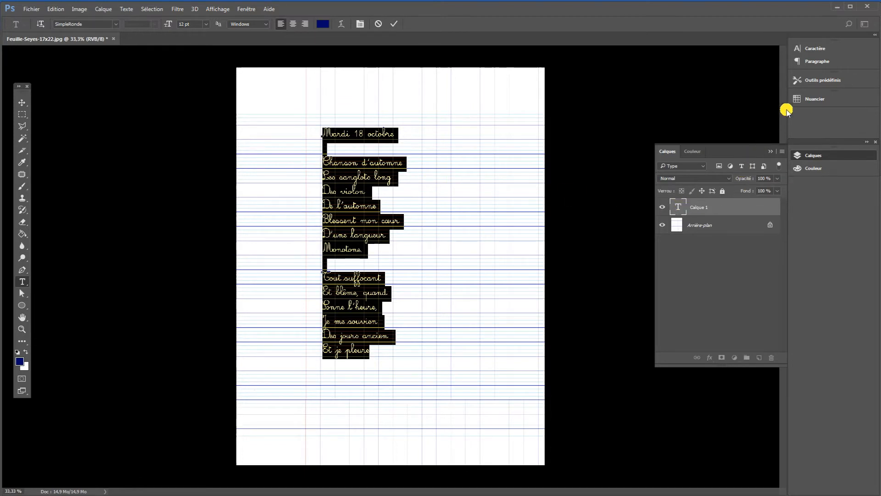
Set the selected text's leading to 18 pt and its font size to 15 pt.
click(801, 48)
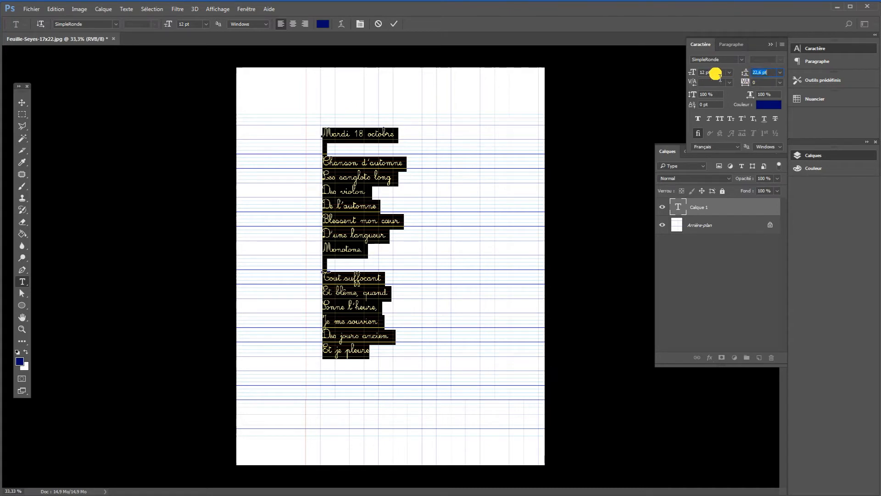
click(780, 73)
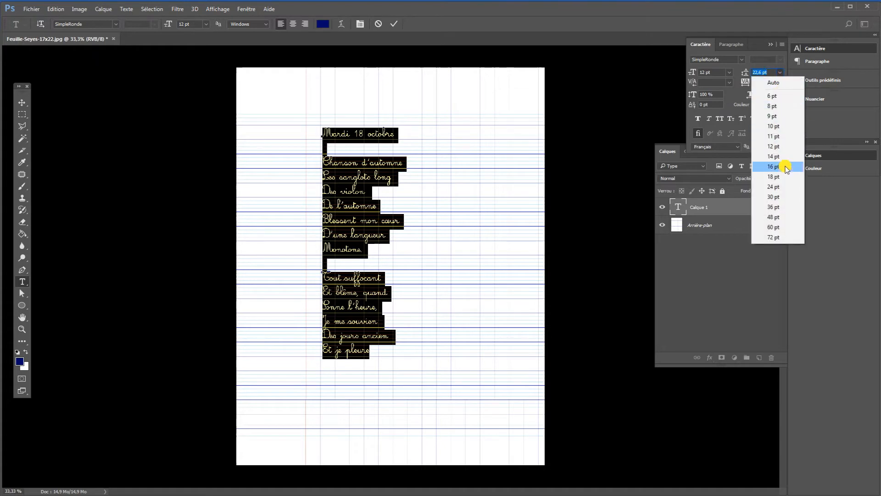
click(773, 176)
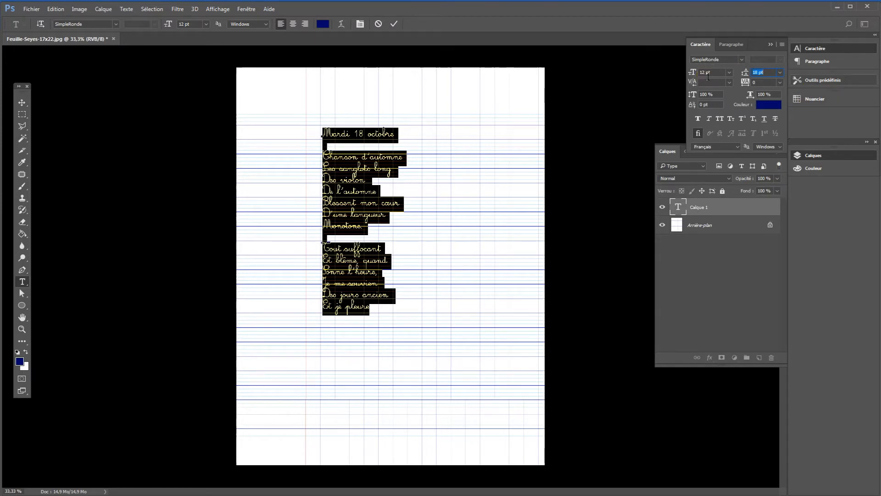
click(674, 68)
text(15)
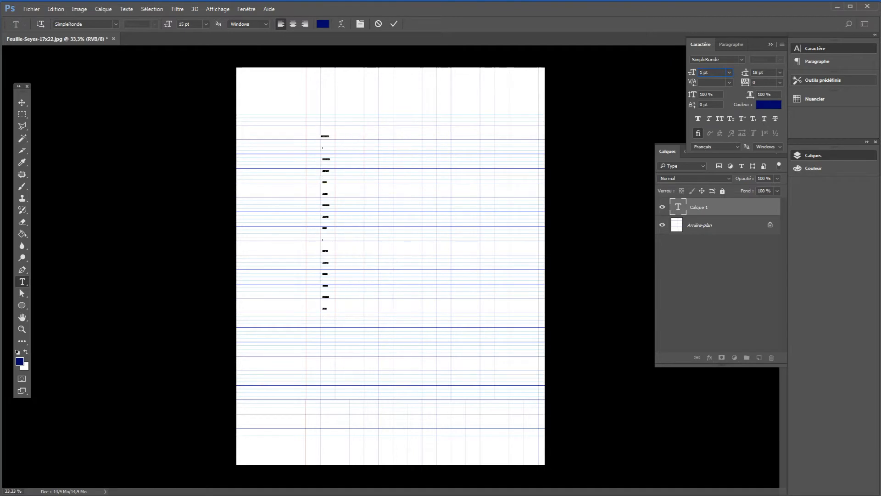
Set the selected text's leading to 22,6 pt to match the spacing of the ruled lines.
click(779, 72)
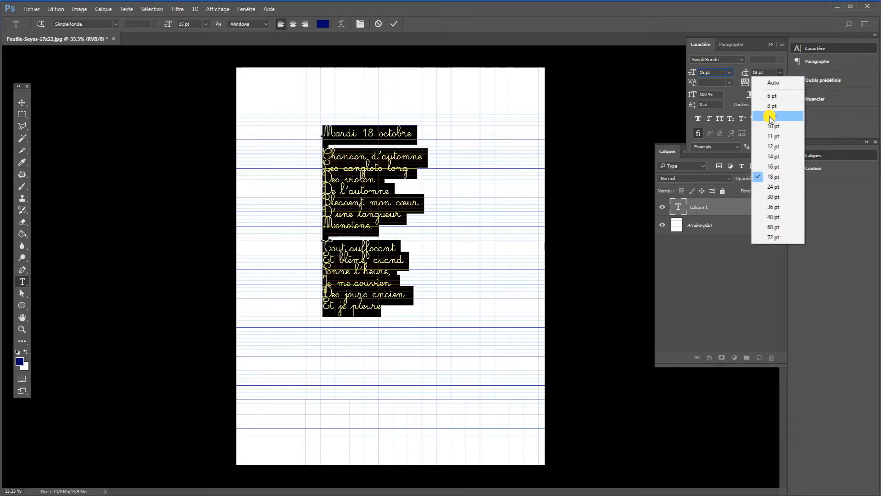
click(728, 94)
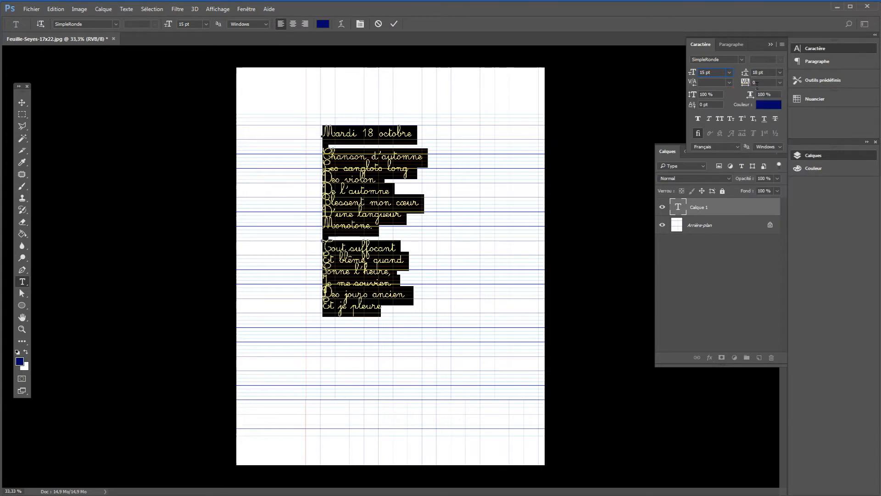
click(756, 72)
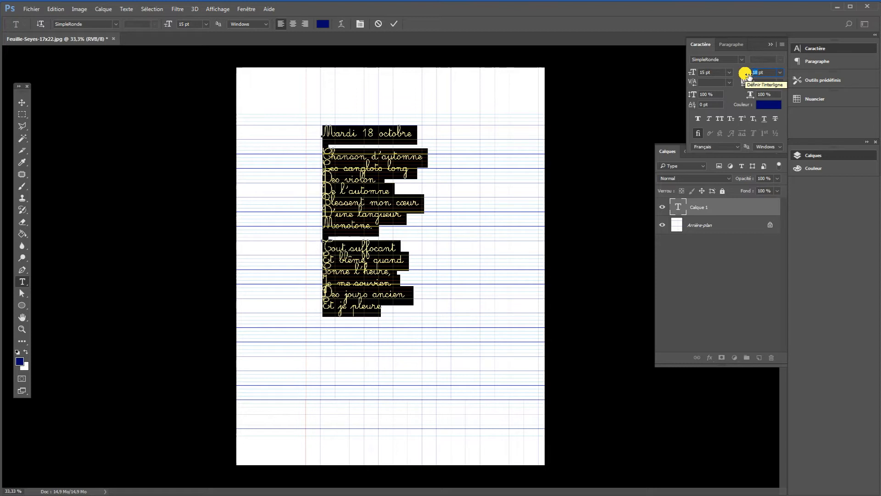
key(Up)
key(Up)
key(Up)
key(Up)
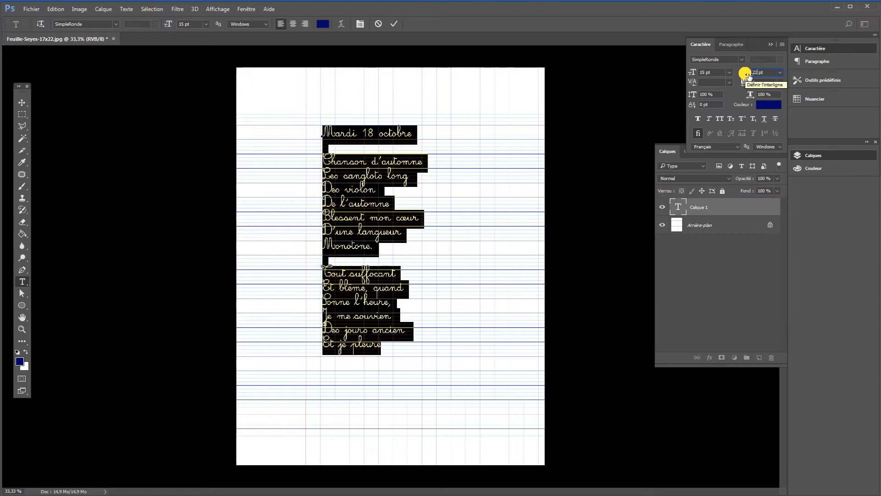
text(,6)
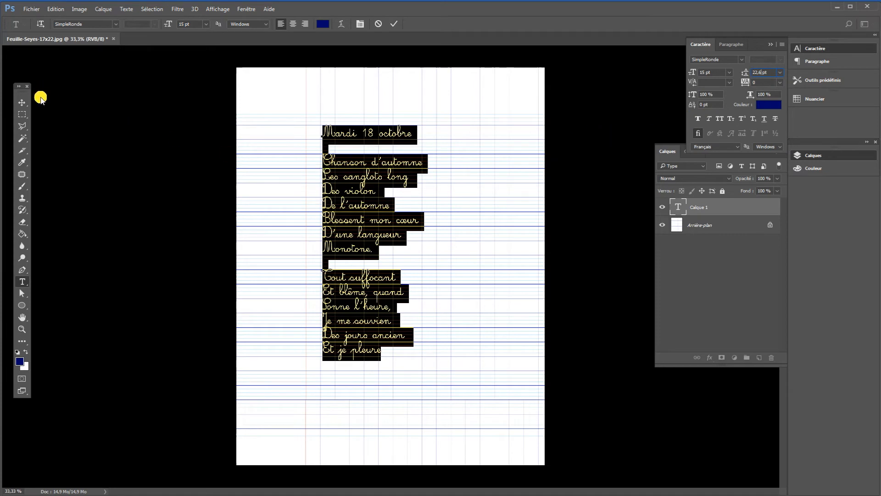
Move the text layer up and left so it starts at the margin line and its lines sit on the ruling.
click(27, 103)
click(707, 206)
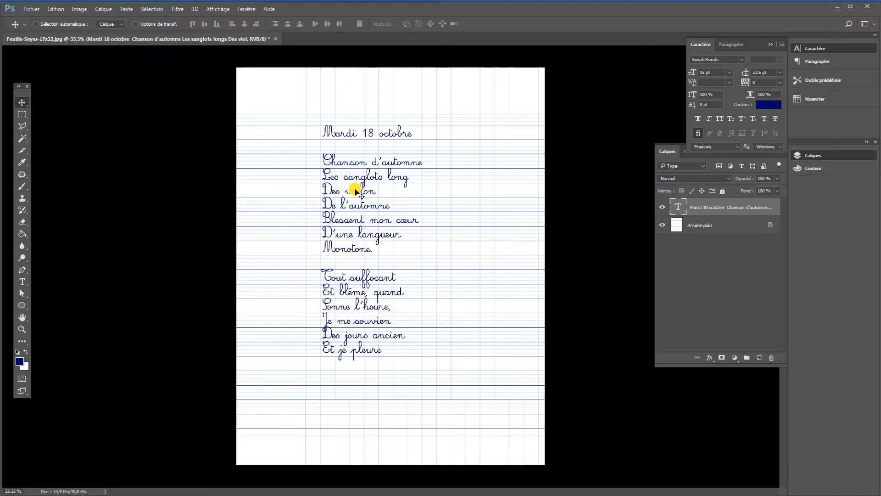
drag(356, 190, 341, 180)
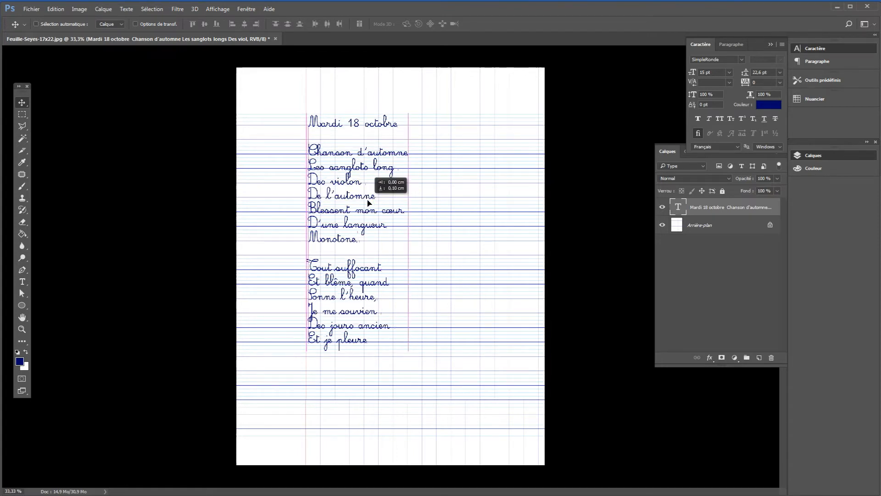
drag(369, 202, 369, 199)
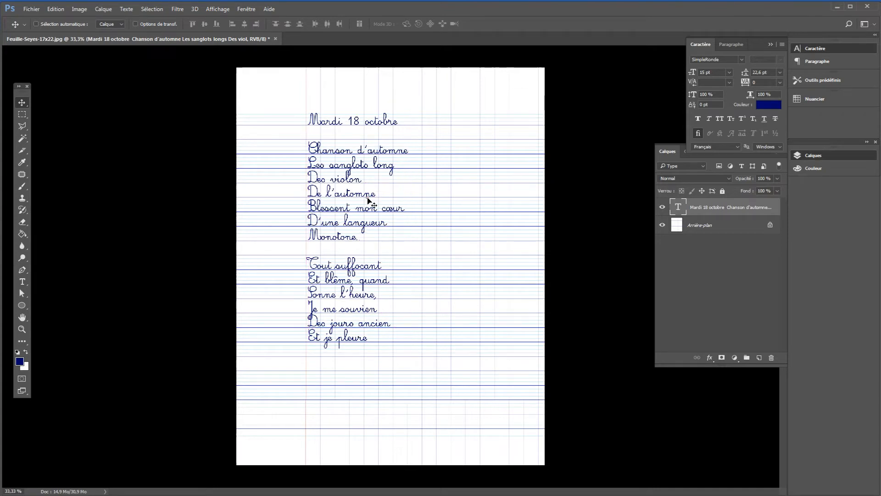
click(442, 216)
Add a space after "longs", "violons", "souviens" and "anciens" in the poem so that their final s is drawn.
click(22, 282)
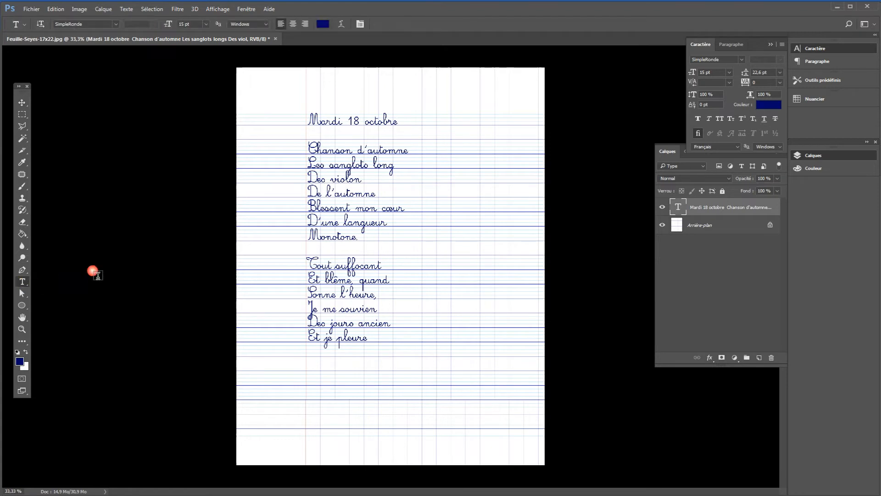
click(384, 175)
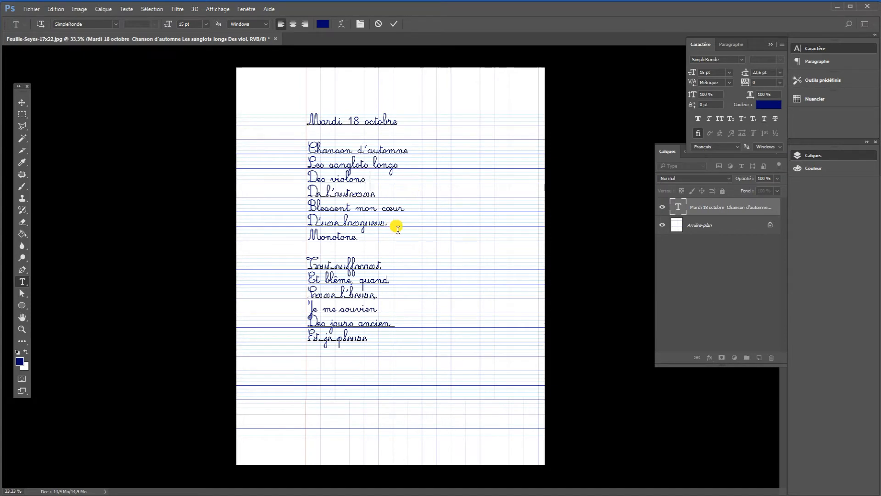
click(407, 277)
Set the leading of the date and the whole poem to 22,8 pt and finish editing the text.
click(377, 347)
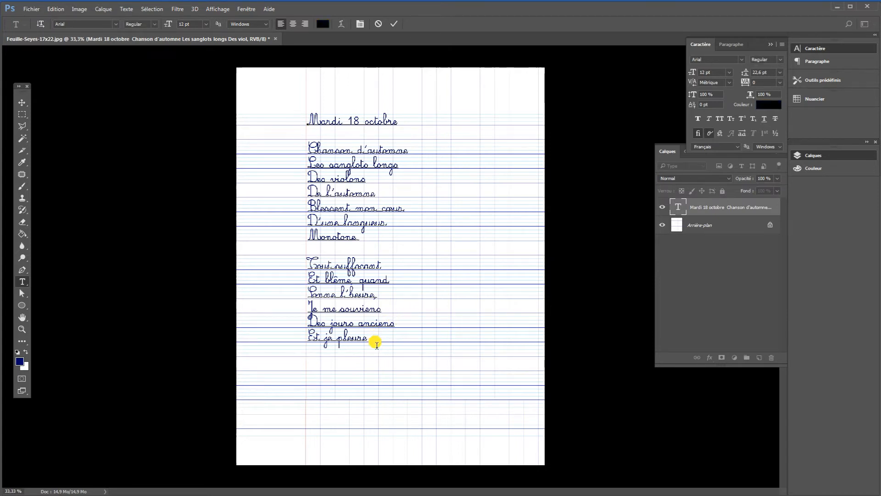
drag(377, 345, 286, 120)
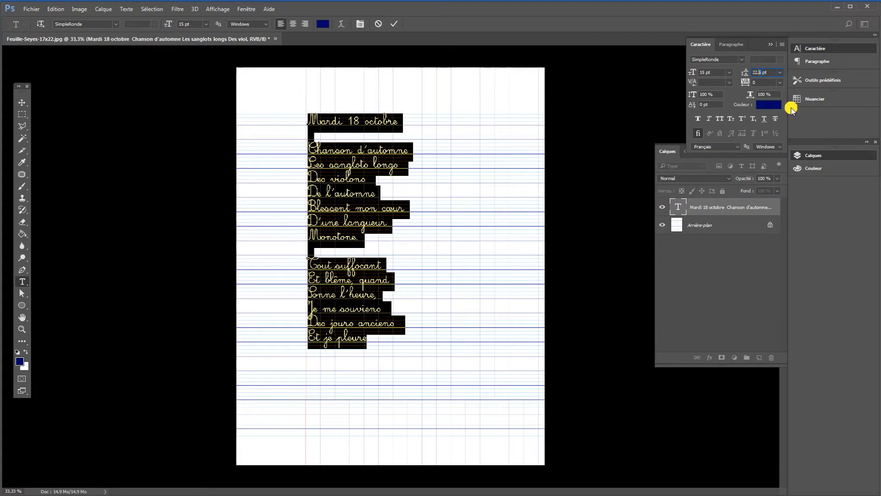
text(8)
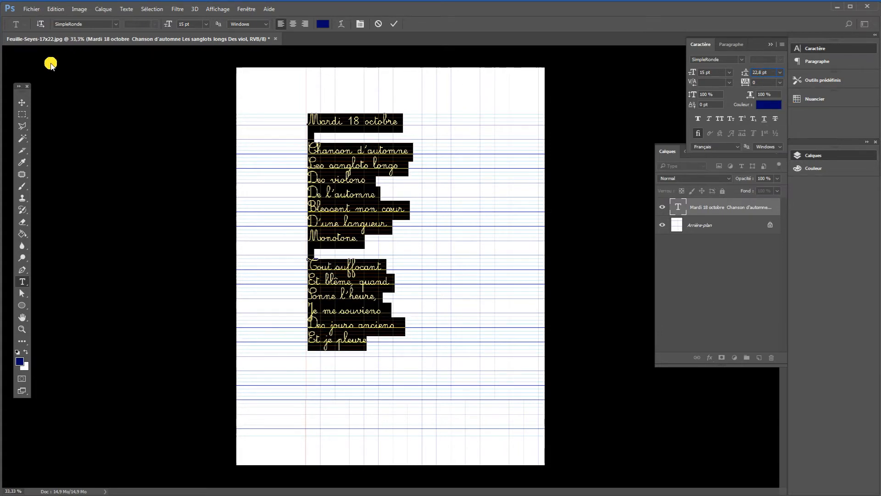
click(22, 113)
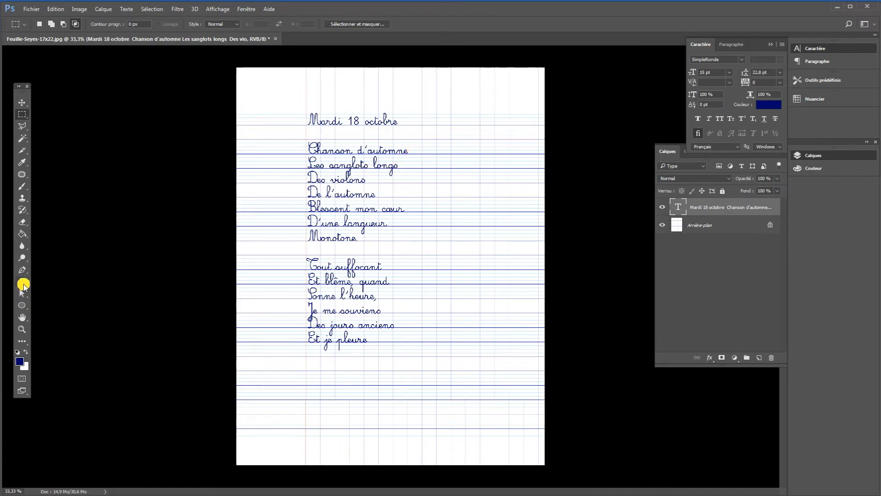
Insert a blank line between the title "Chanson d'automne" and the first verse of the poem.
click(22, 281)
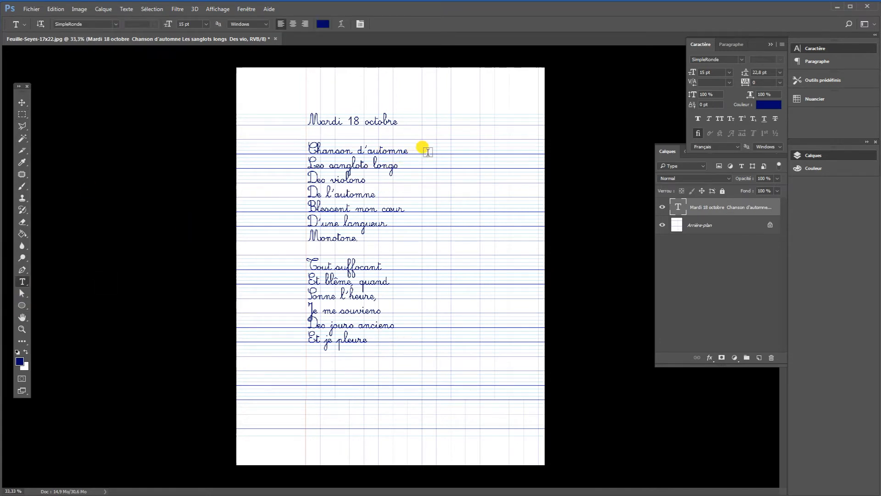
click(399, 154)
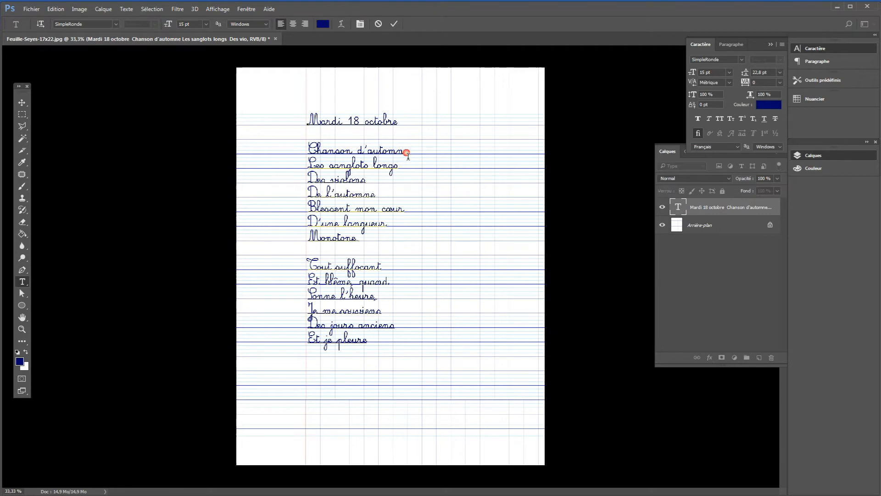
key(Return)
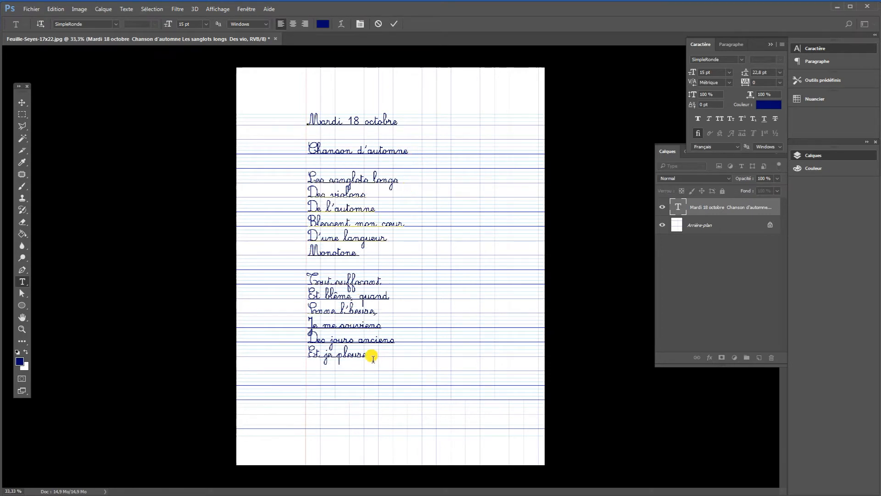
Set the left indent of the title and both stanzas to 42 pt, leaving out the date line.
drag(368, 355, 298, 151)
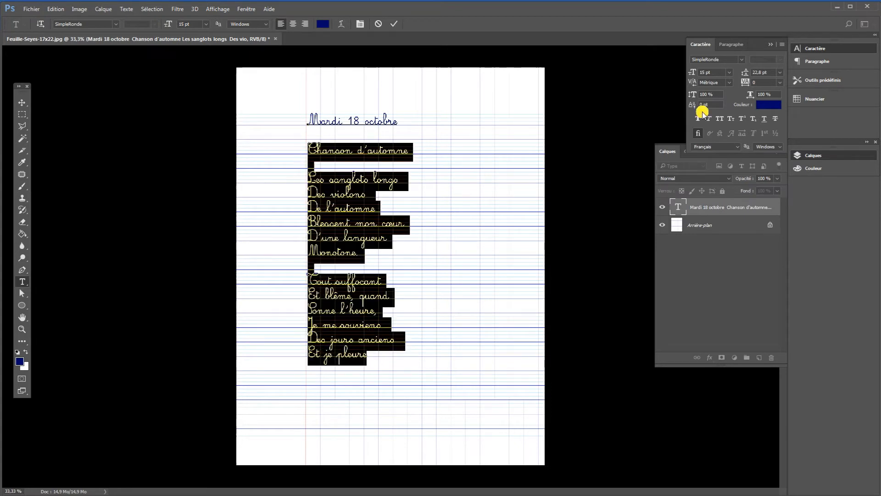
click(811, 61)
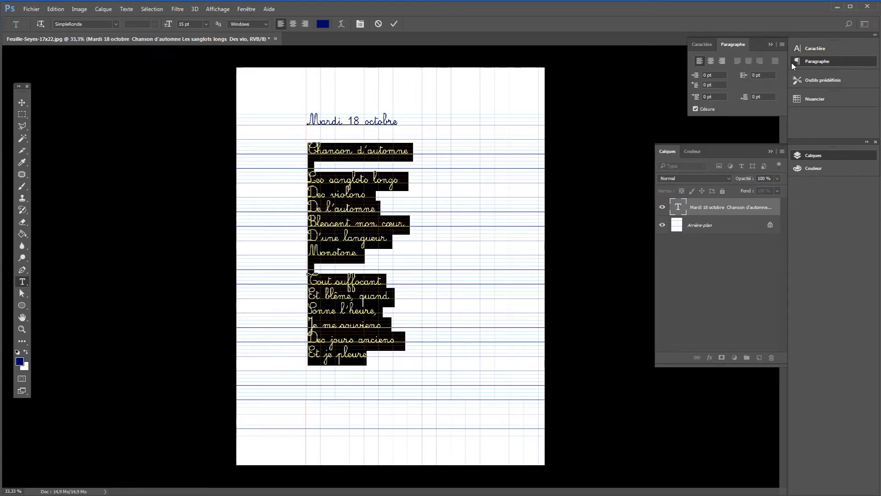
click(702, 78)
text(42)
key(Return)
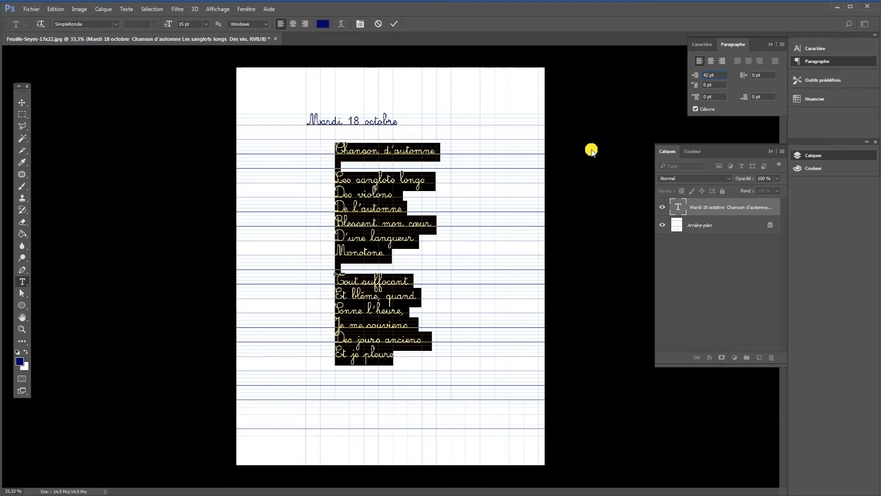
click(389, 207)
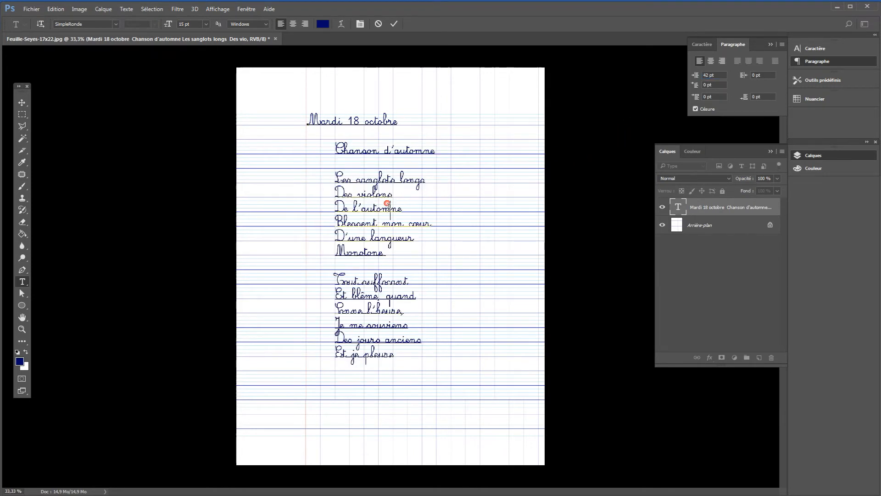
Set the left indent of the title "Chanson d'automne" to 85 pt and finish editing the text.
drag(435, 155, 340, 156)
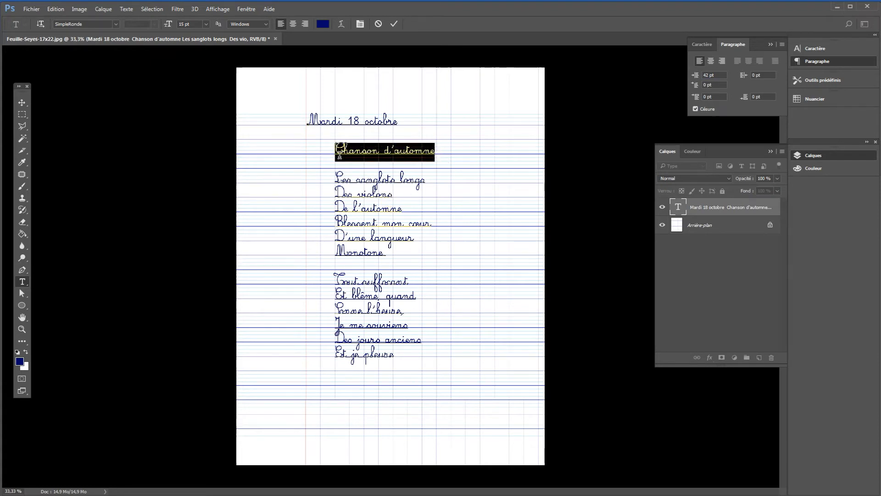
click(709, 75)
text(8)
key(Return)
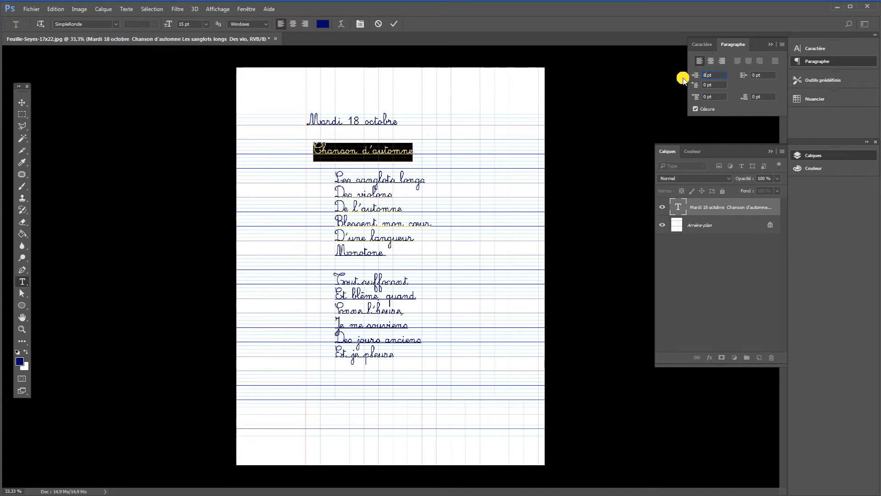
text(5)
key(Return)
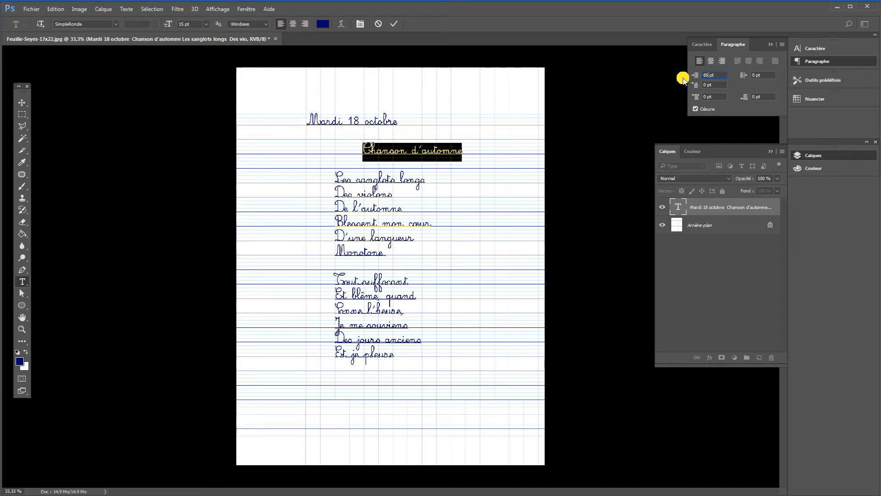
click(22, 114)
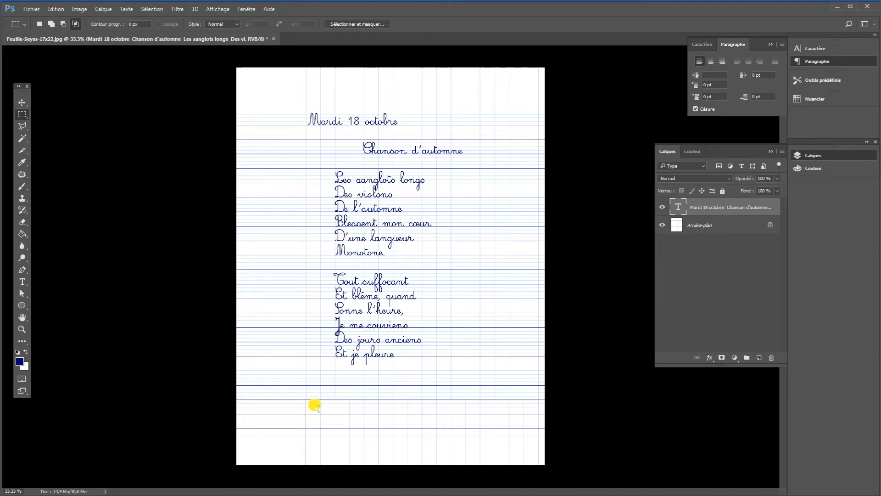
Swap the foreground and background colours and set the foreground colour to red #fe0202.
click(26, 352)
click(20, 360)
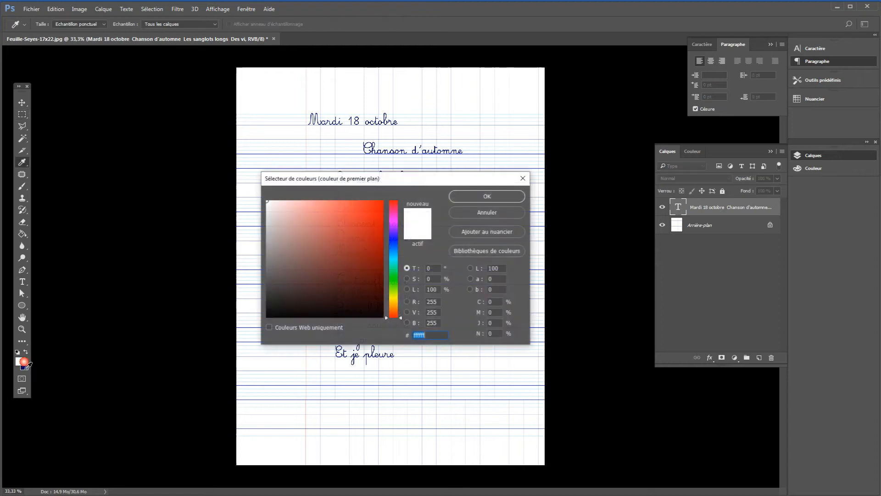
click(382, 201)
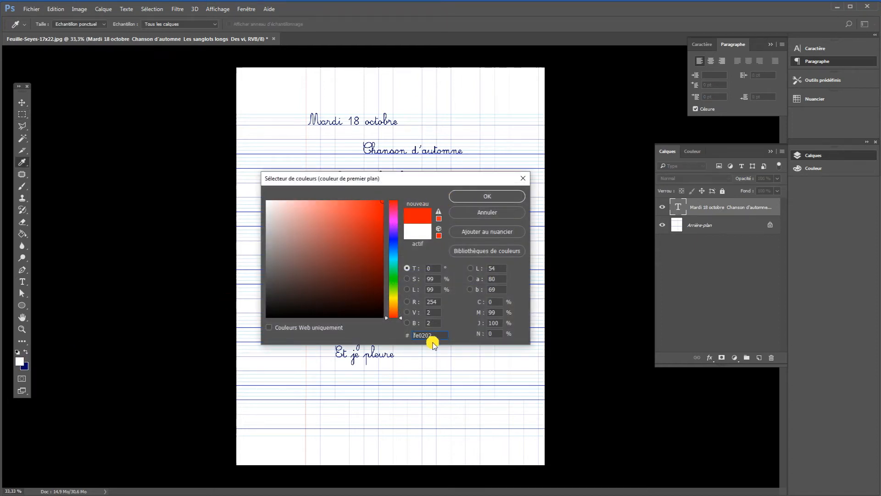
click(483, 196)
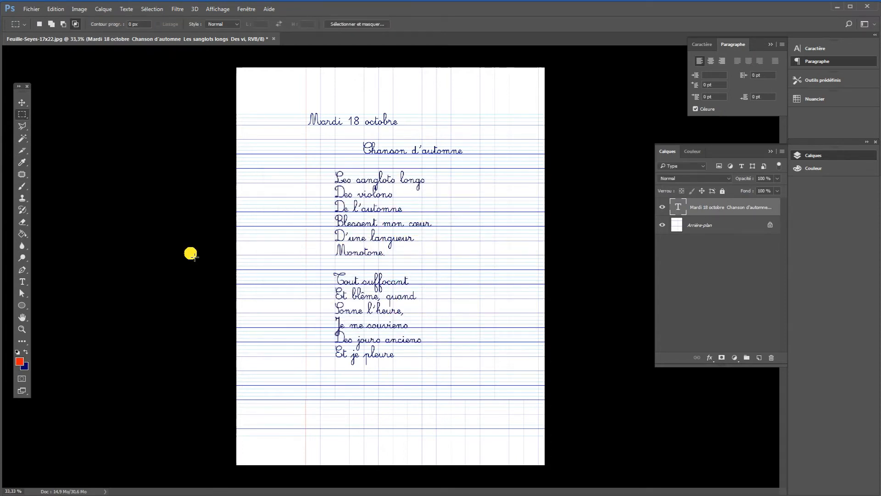
Colour the initial capitals of "Les sanglots longs", "Des violons" and "De l'automne" red #fe0202.
click(21, 281)
drag(337, 179, 344, 180)
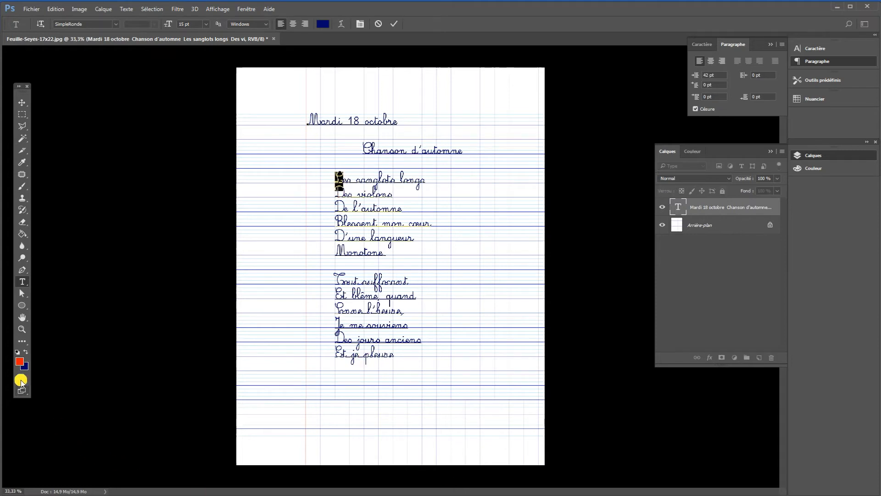
click(20, 362)
click(487, 191)
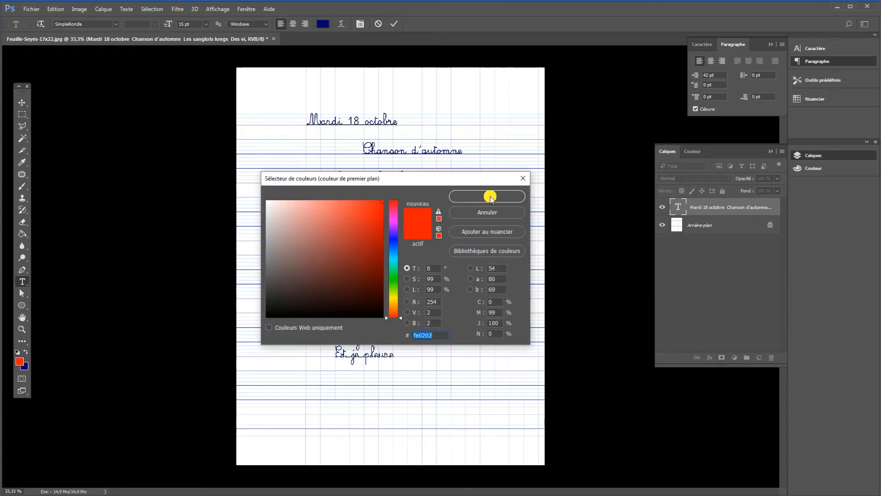
click(341, 195)
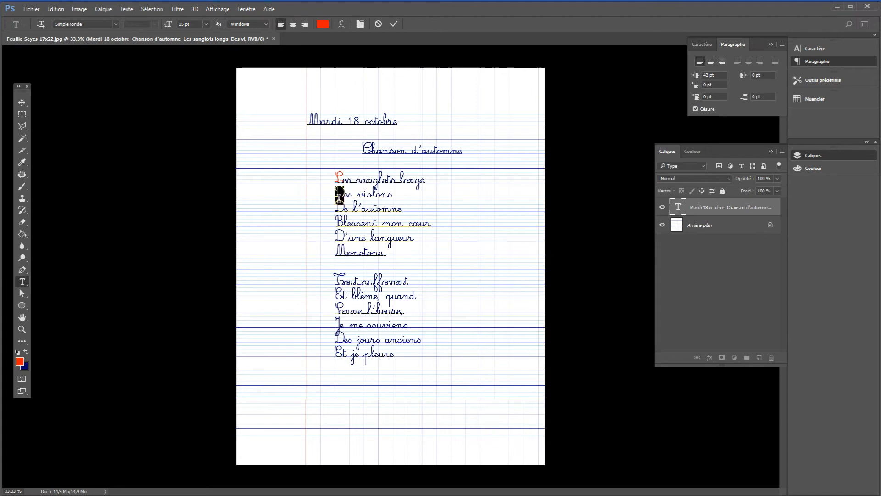
drag(339, 199, 305, 206)
click(19, 361)
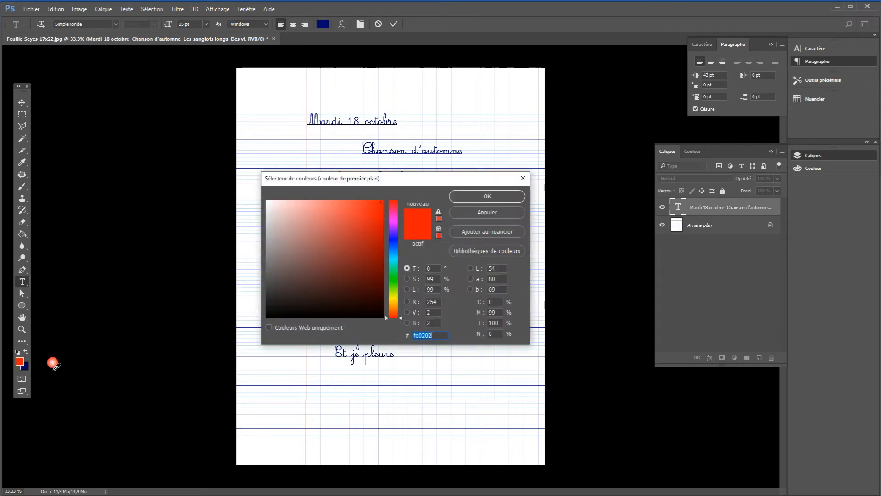
click(487, 196)
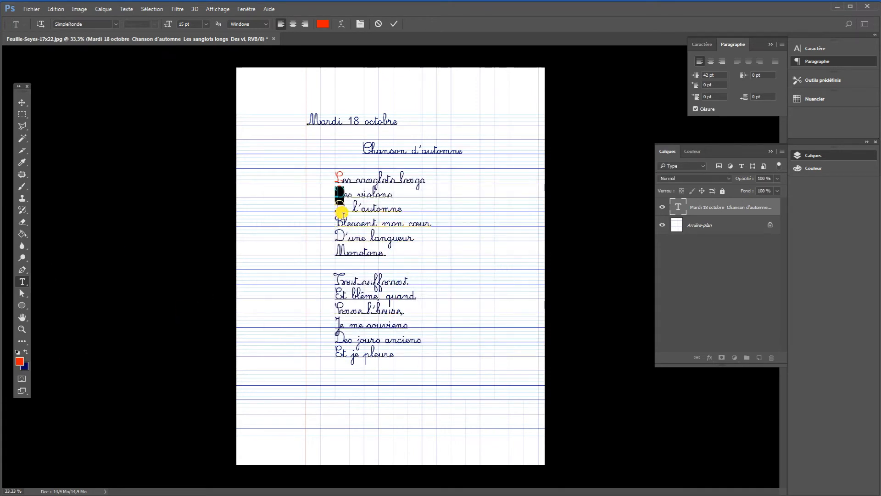
drag(345, 211, 267, 232)
click(18, 360)
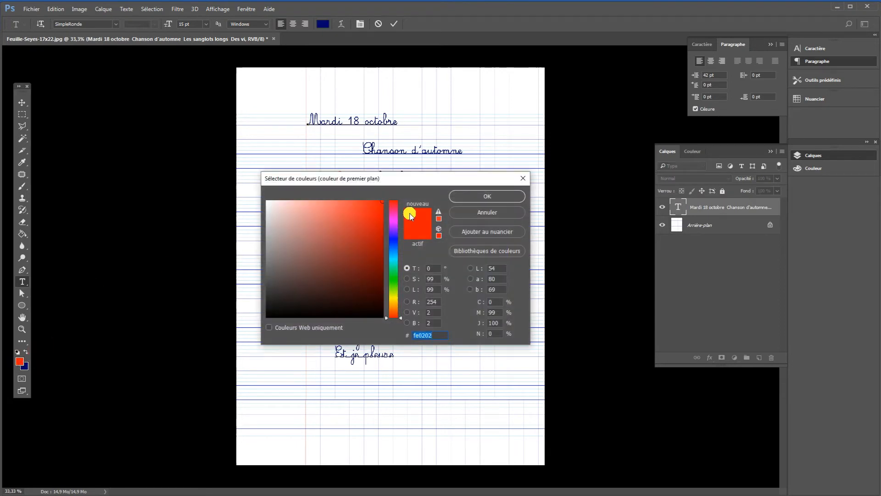
click(457, 195)
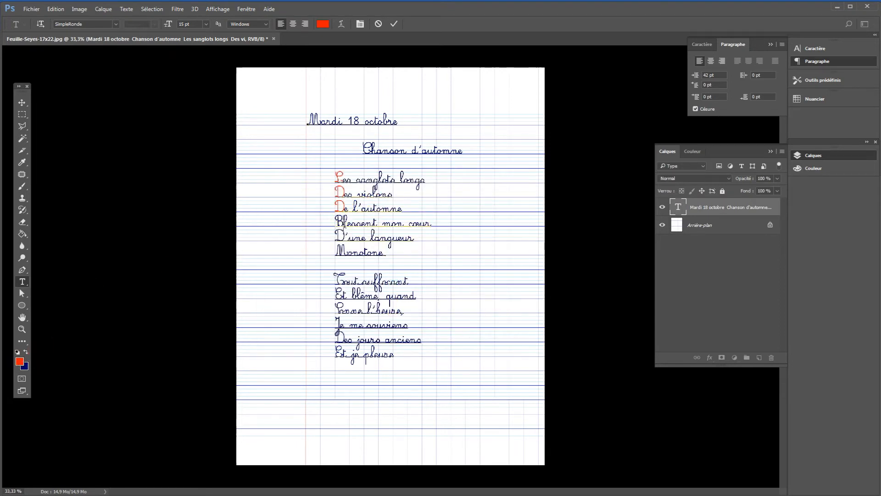
Colour the initial capitals of "Blessent mon cœur", "D'une langueur" and "Monotone" red #fe0202.
drag(345, 223, 335, 225)
click(21, 366)
click(458, 196)
drag(345, 238, 335, 237)
click(19, 362)
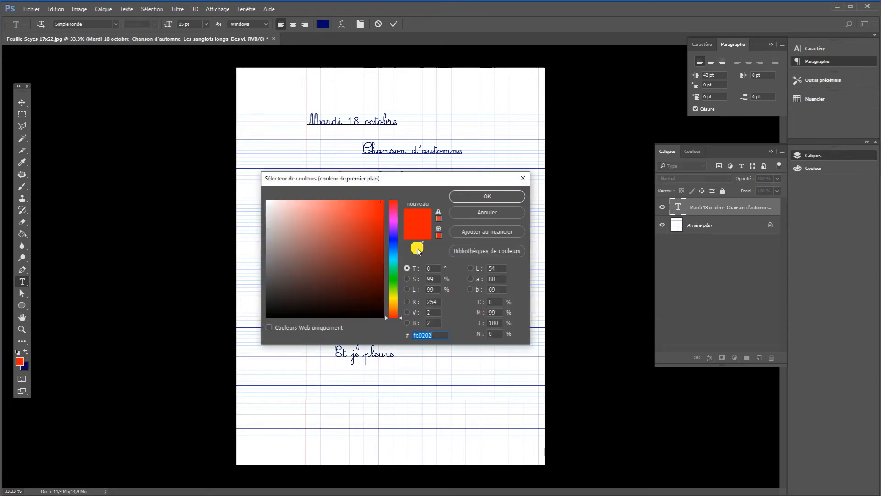
click(472, 196)
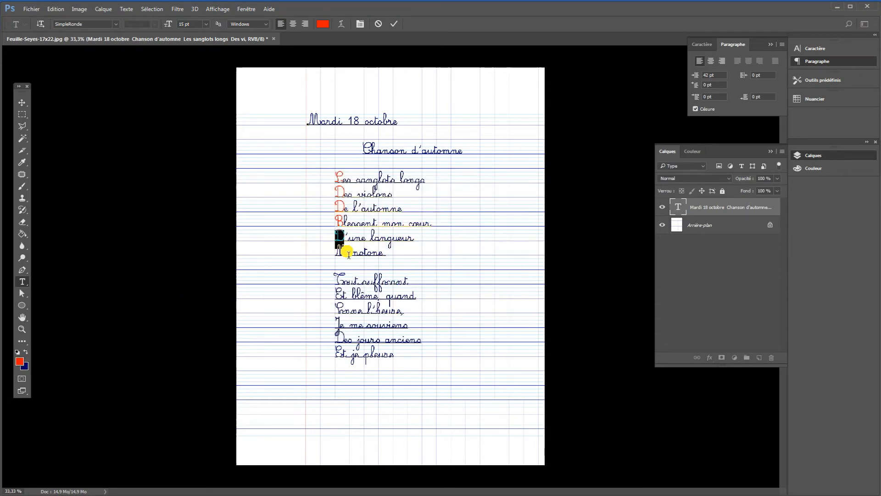
drag(348, 254, 340, 258)
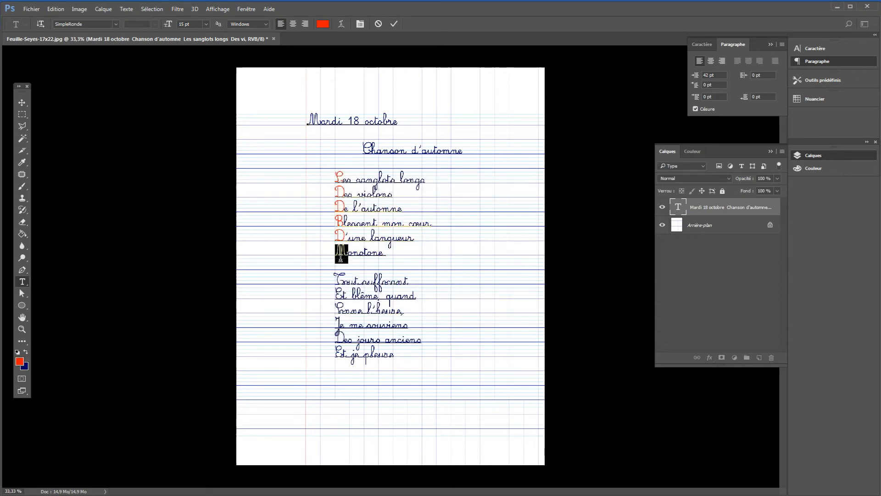
click(19, 361)
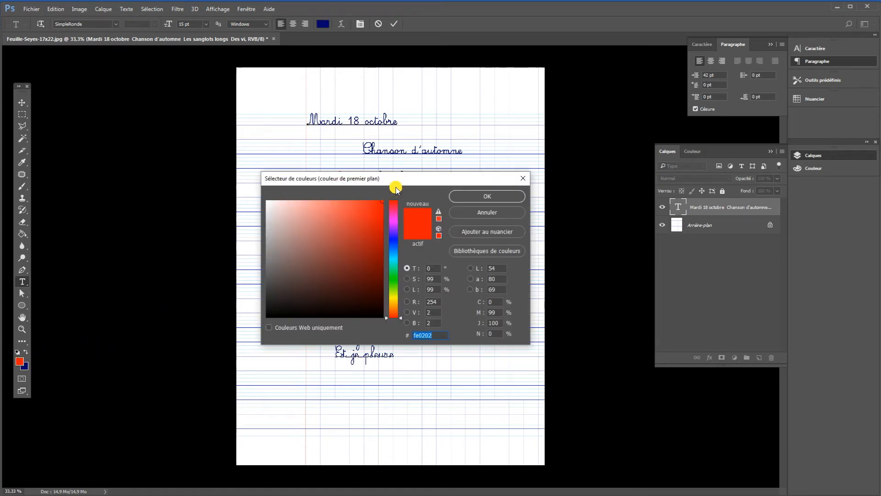
click(464, 196)
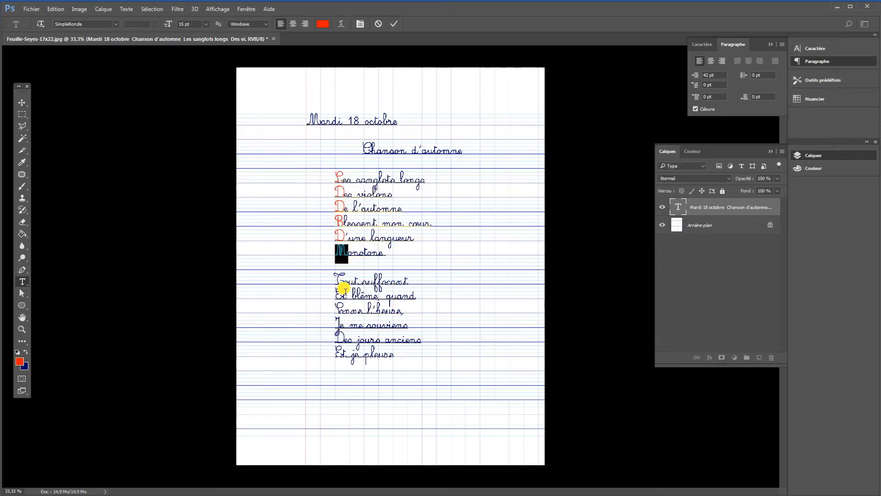
Colour the initial capitals of "Tout suffocant" and "Et blême, quand" in the second stanza red #fe0202.
drag(348, 280, 334, 282)
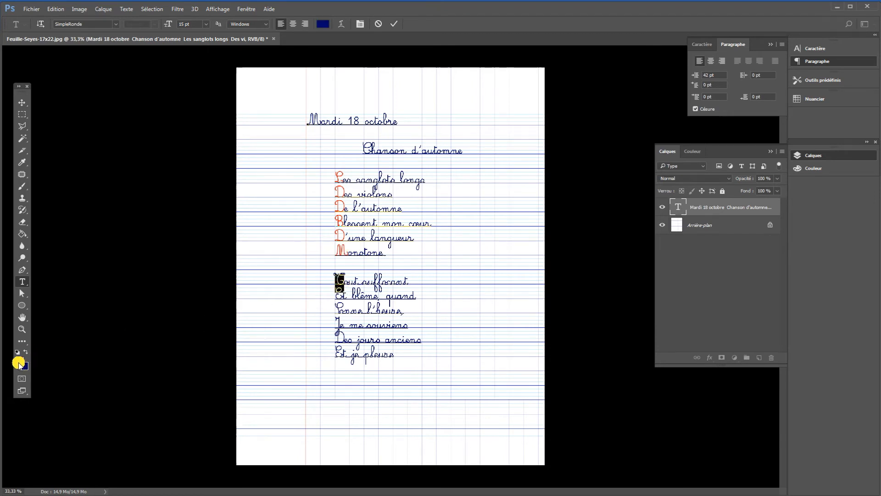
click(20, 361)
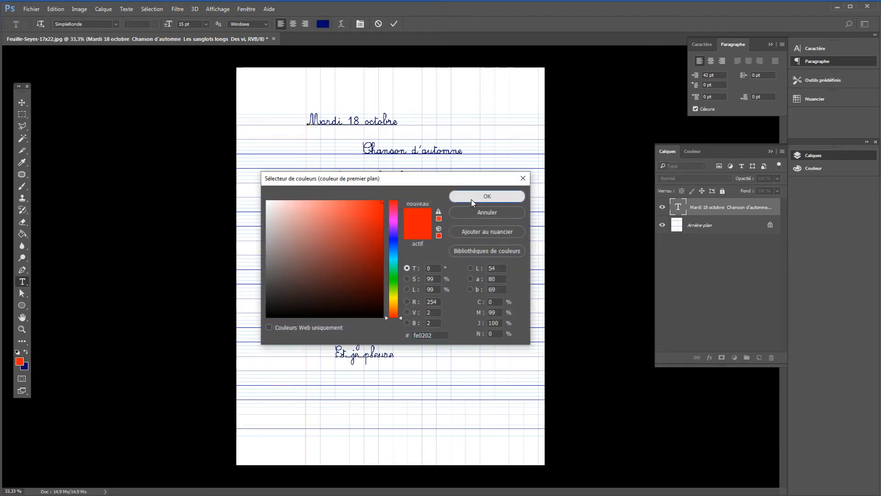
click(464, 197)
drag(343, 301, 334, 298)
click(19, 362)
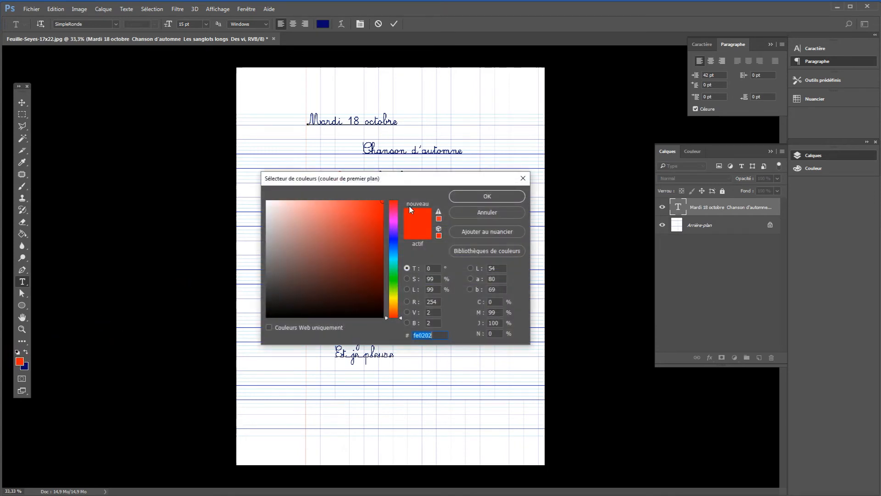
click(460, 192)
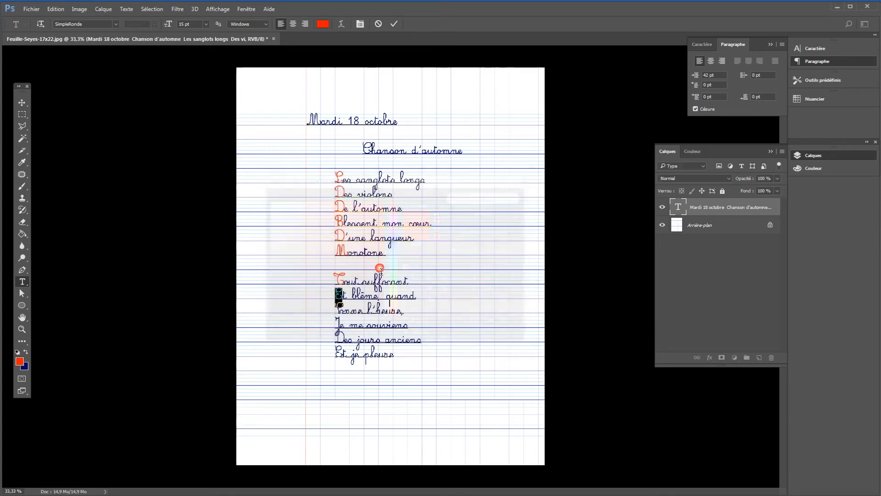
Colour the initial capitals of "Sonne l'heure" and "Je me souviens" in the second stanza red #fe0202.
click(340, 310)
drag(337, 314, 335, 314)
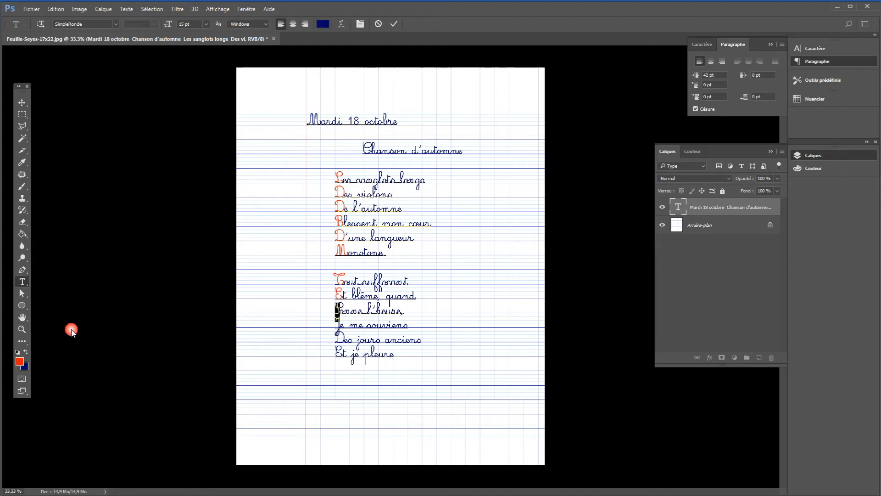
click(19, 363)
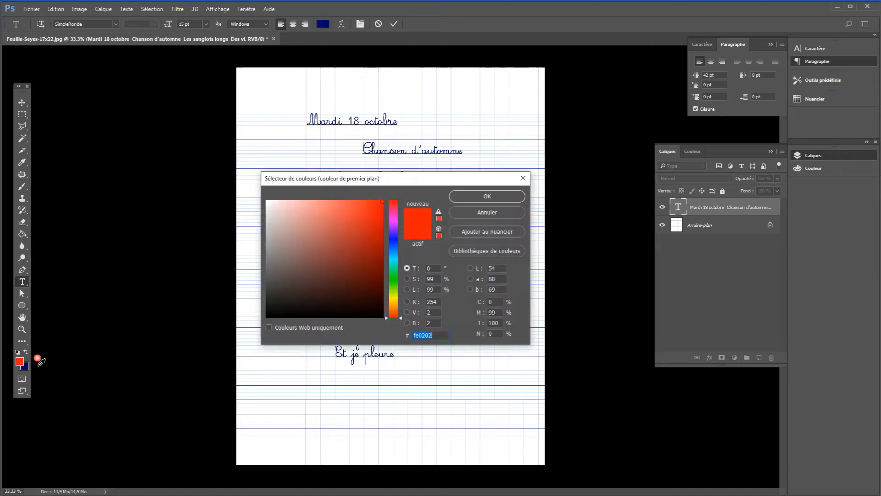
click(460, 194)
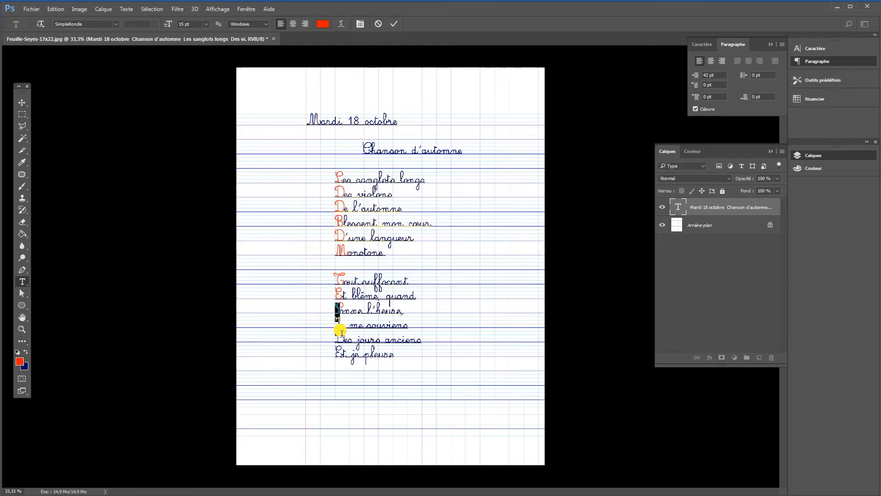
drag(341, 332, 335, 333)
click(20, 362)
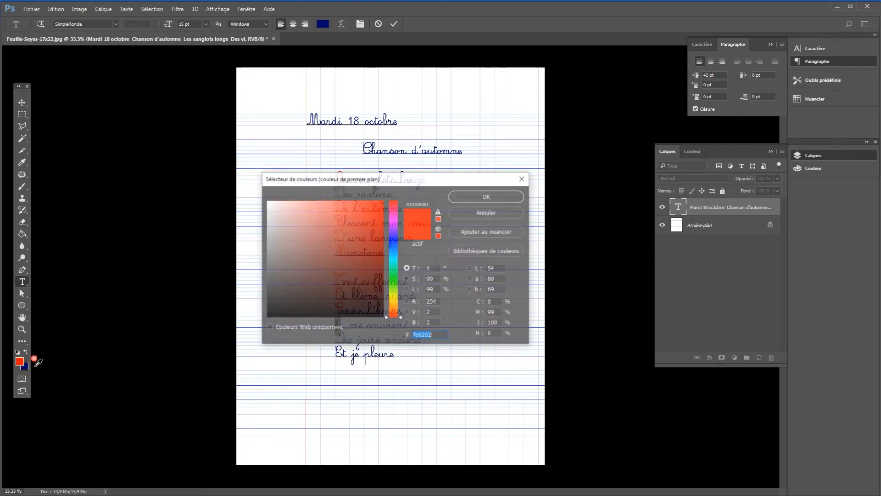
click(486, 196)
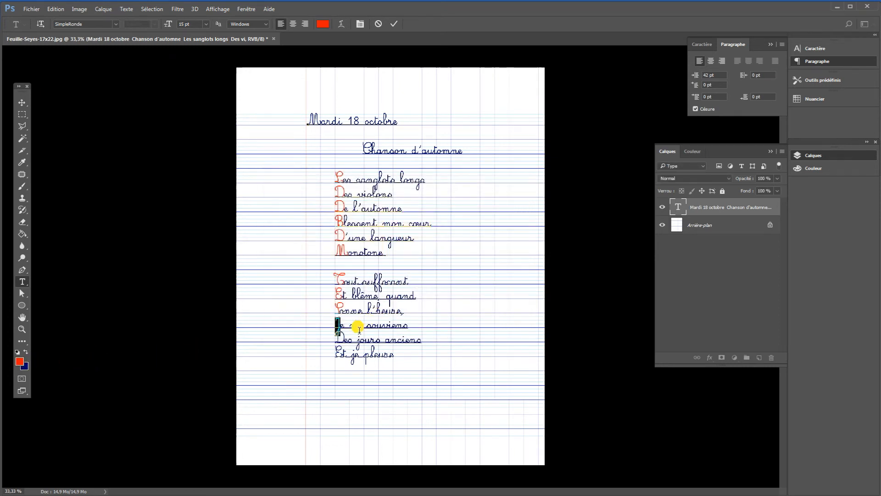
Colour the initial capitals of "Des jours anciens" and "Et je pleure" red #fe0202.
drag(345, 340, 335, 341)
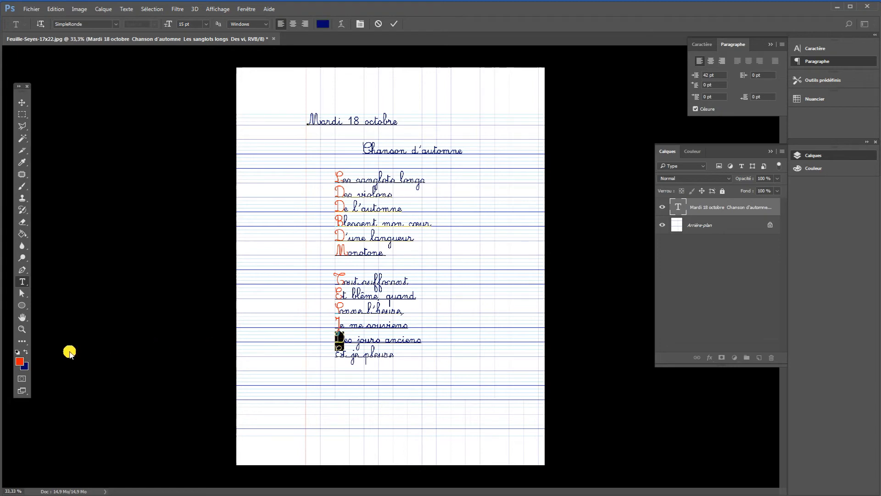
click(20, 362)
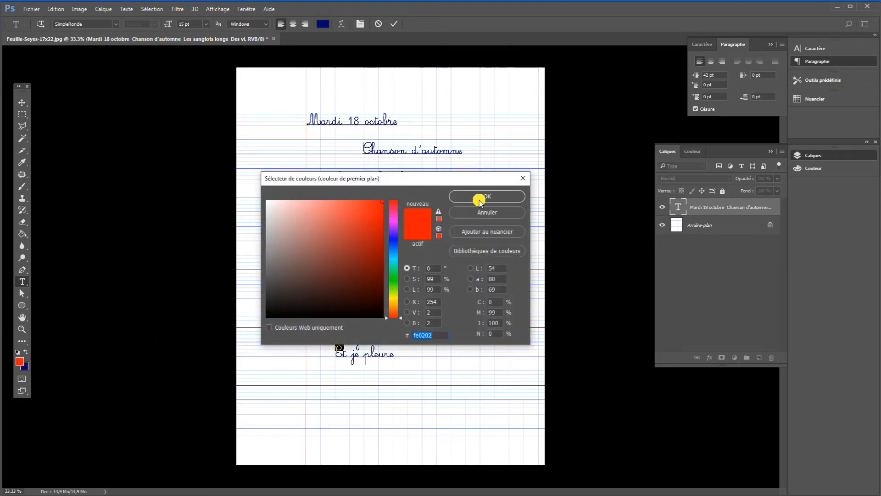
click(479, 197)
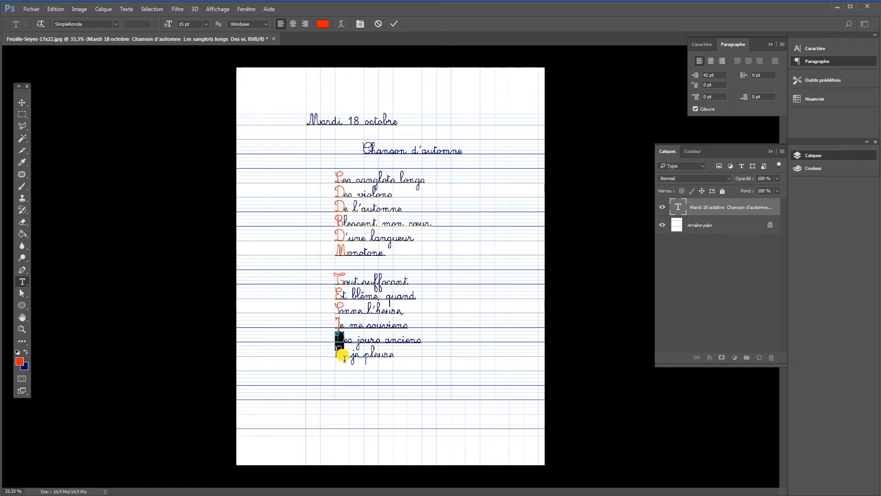
click(344, 357)
click(22, 362)
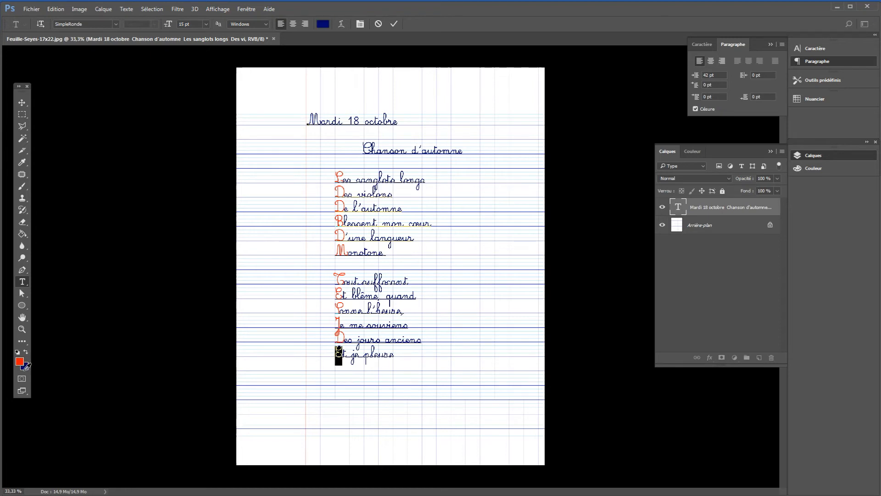
click(482, 196)
click(342, 354)
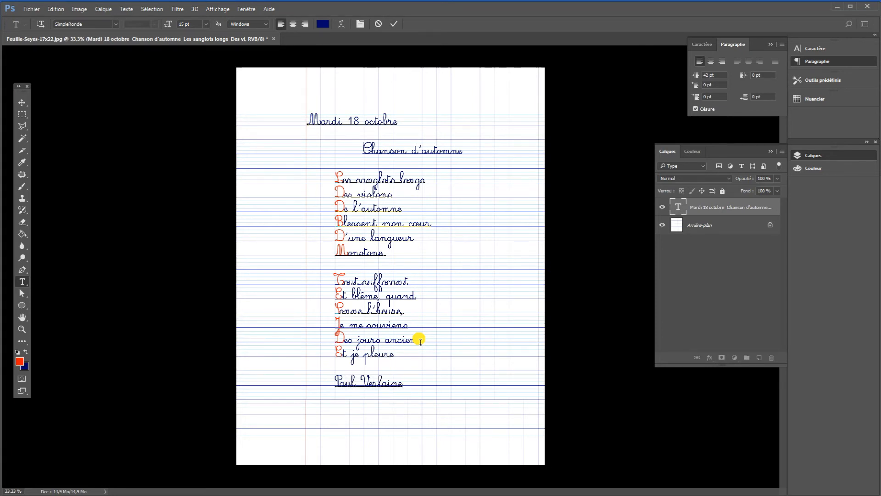
Set the left indent of the "Paul Verlaine" line below the poem to 85 pt.
click(410, 389)
drag(405, 388, 334, 387)
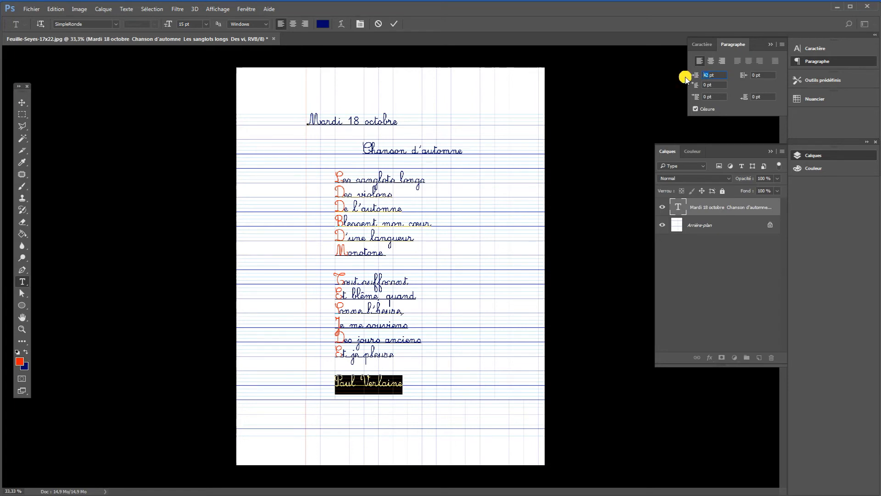
text(85)
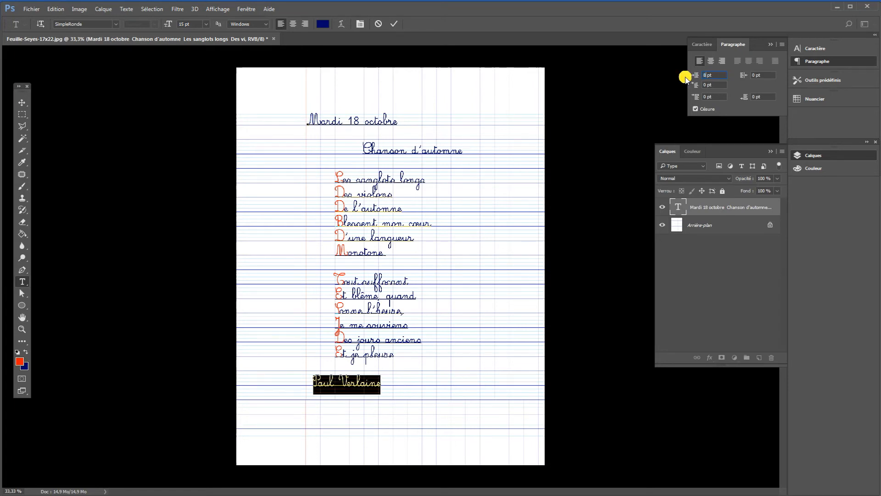
key(Return)
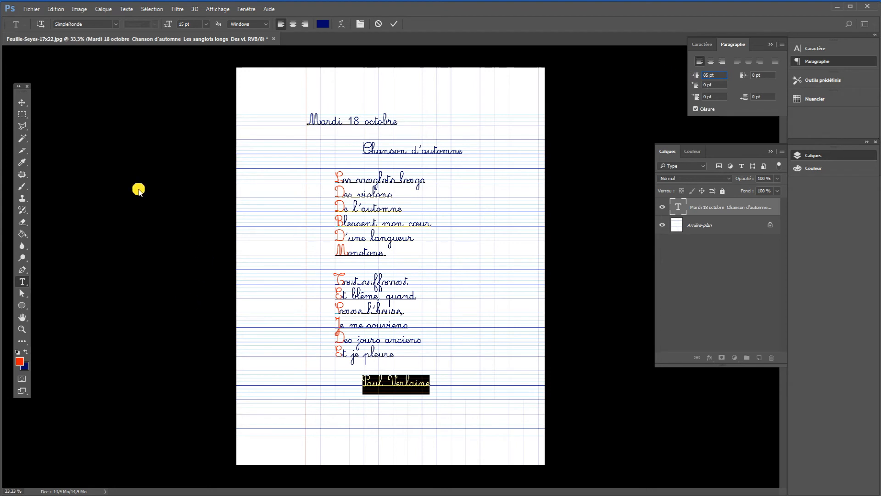
click(22, 115)
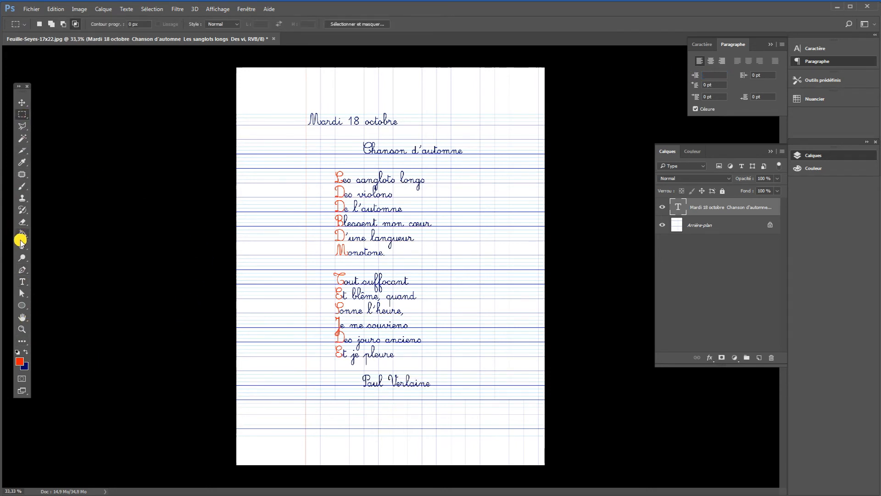
Colour the initial capitals P and V of "Paul Verlaine" red #fe0202.
click(22, 281)
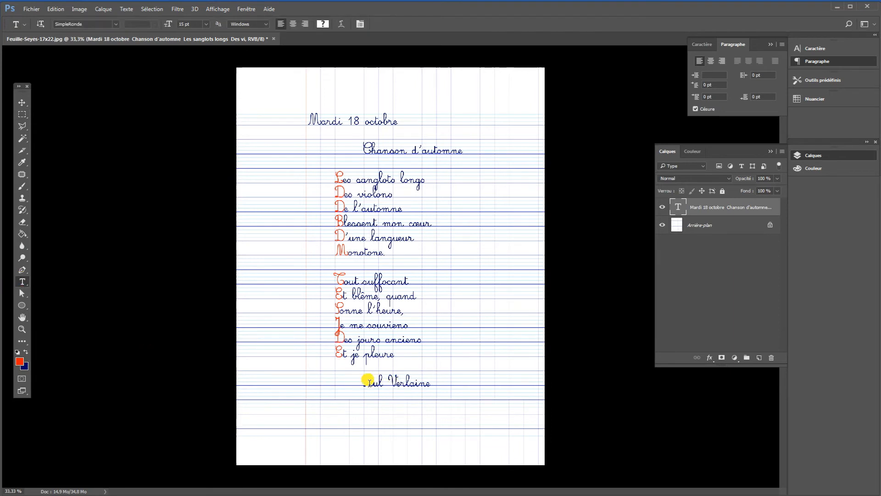
drag(367, 380, 362, 382)
click(20, 362)
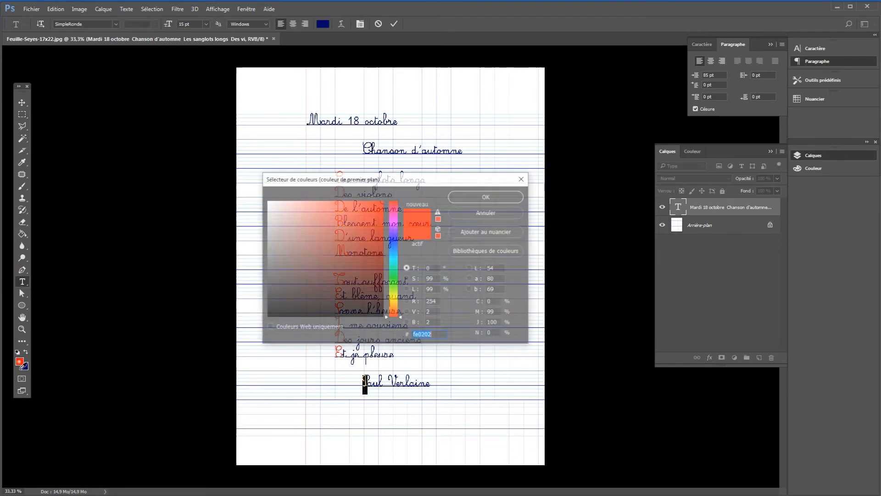
click(485, 196)
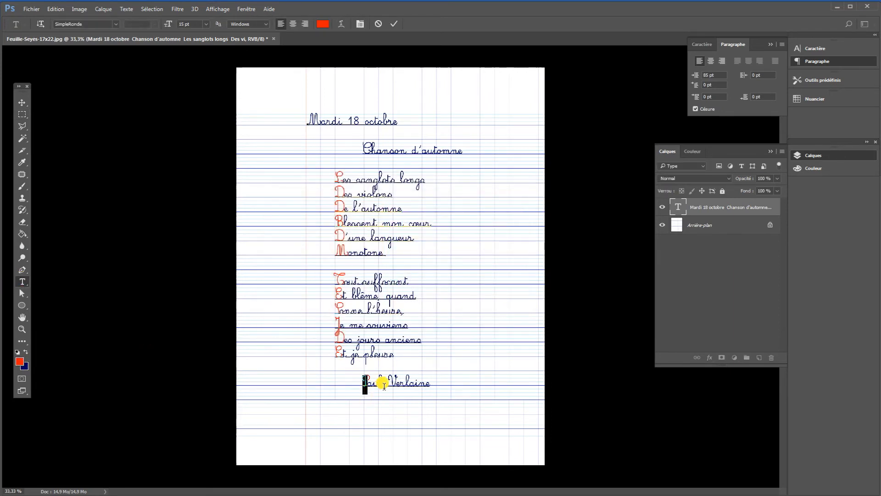
drag(396, 381, 388, 382)
click(23, 364)
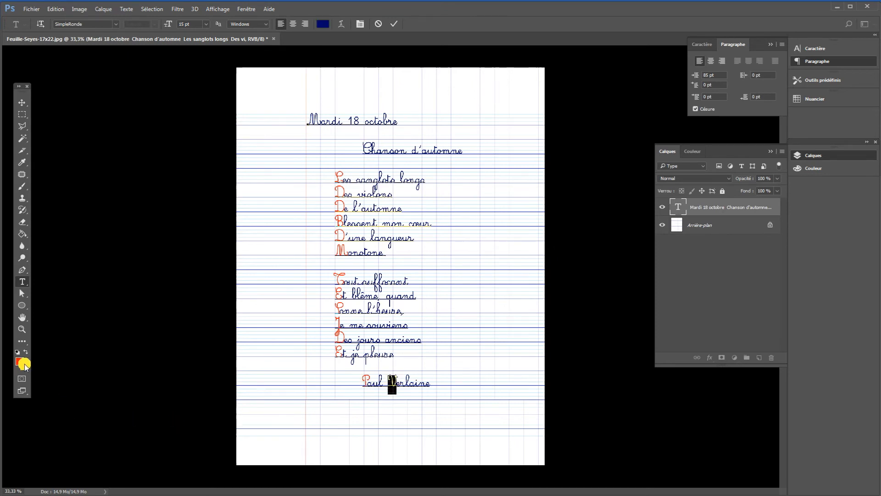
click(479, 197)
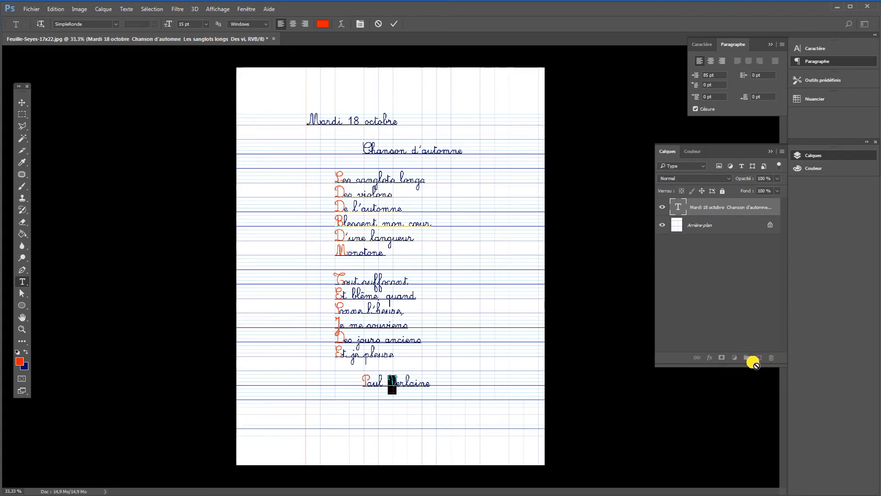
Add an empty layer directly above the background and check it by hiding and reshowing the text and background layers.
click(703, 226)
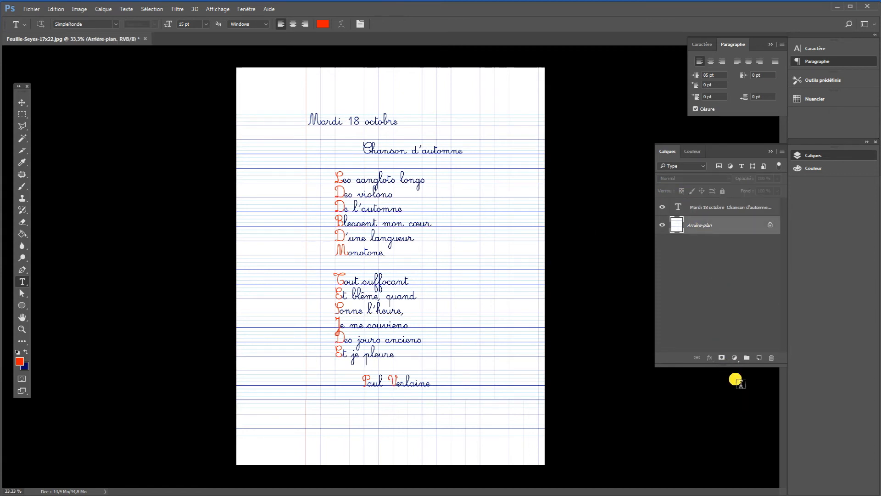
click(759, 359)
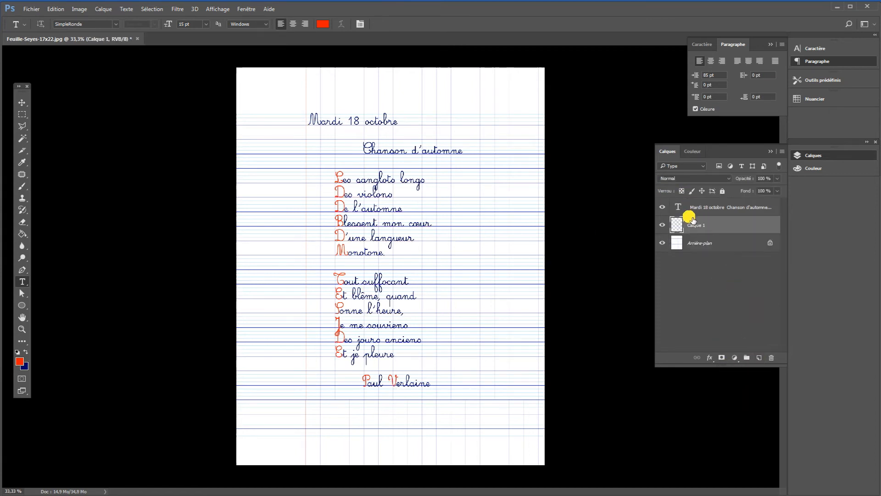
click(662, 243)
click(662, 207)
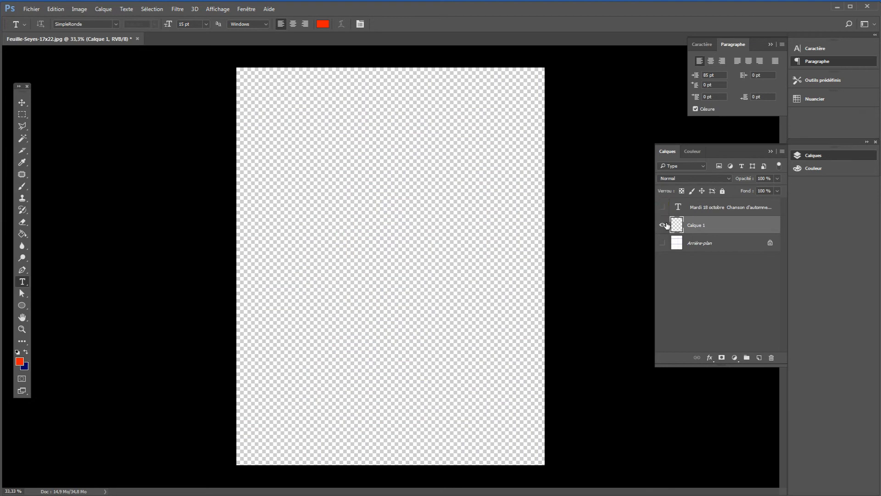
click(663, 209)
click(662, 243)
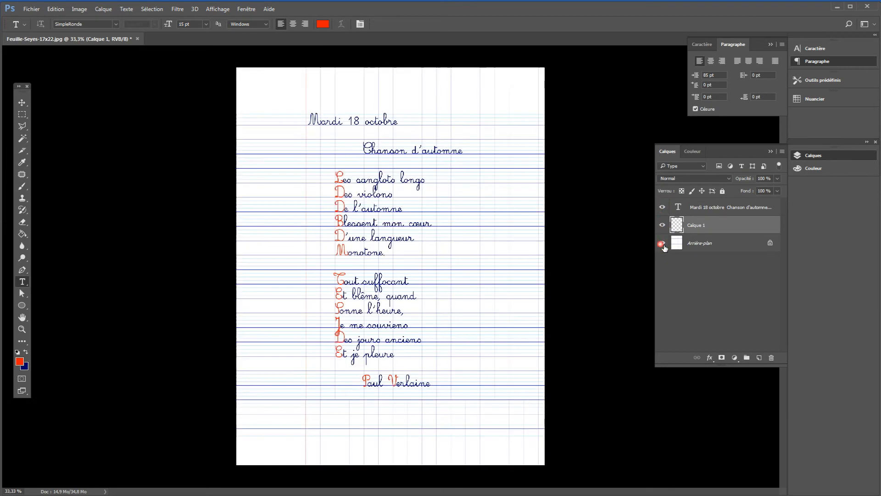
Set the foreground colour to dark green #186105.
click(19, 361)
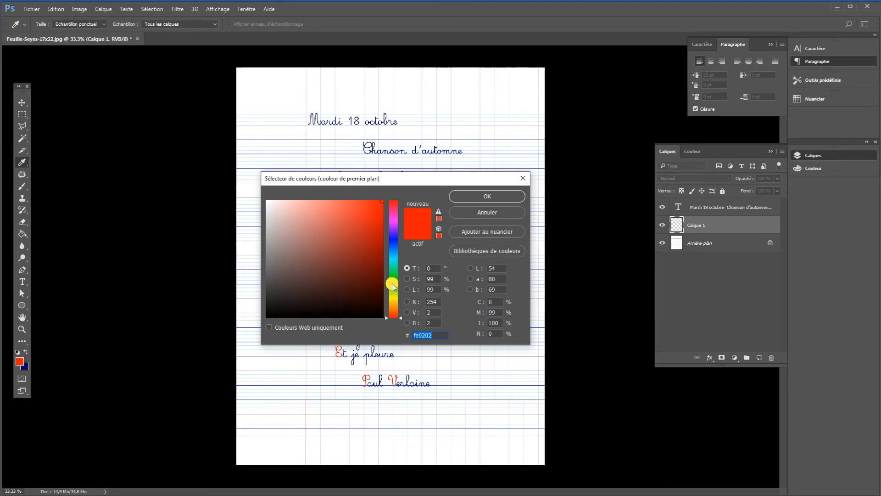
click(391, 283)
click(382, 277)
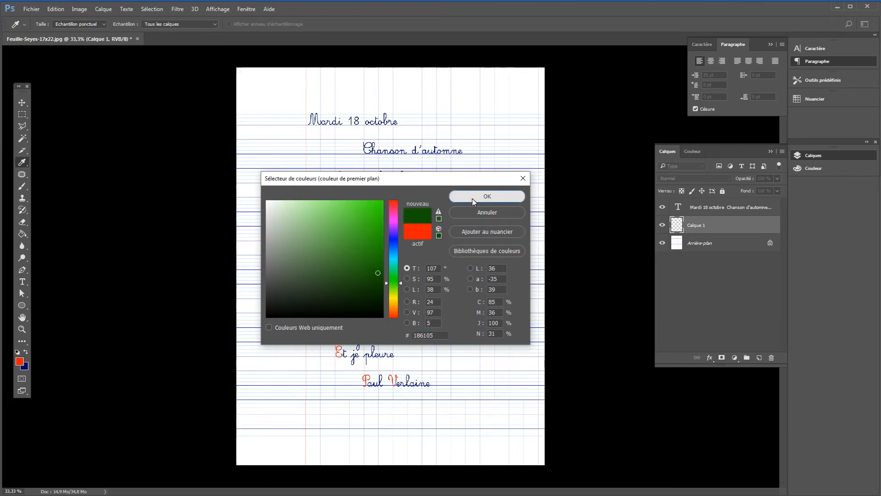
click(487, 196)
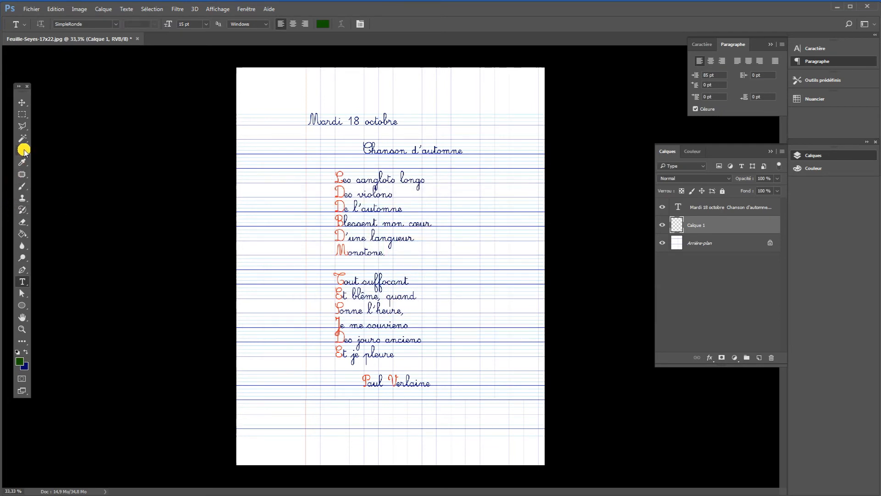
Underline "Mardi 18 octobre" with a straight dark green Brush stroke of size 8 on the new layer.
click(21, 187)
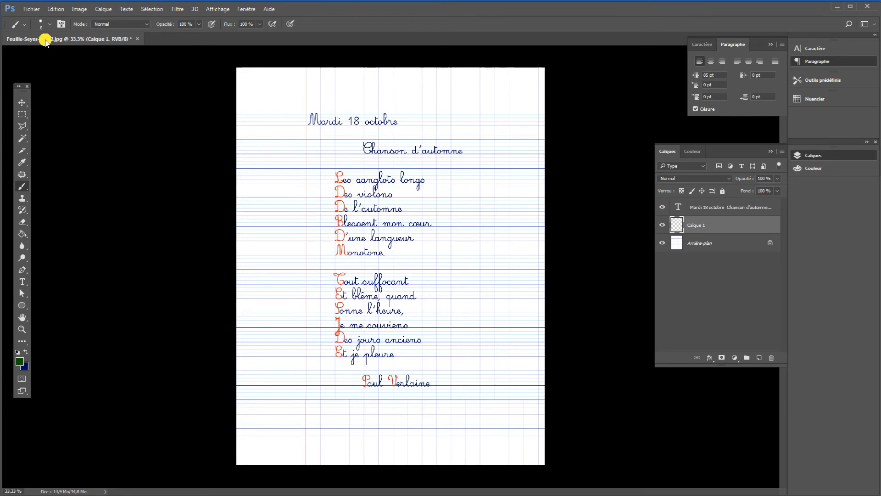
click(51, 27)
click(51, 27)
key(ctrl+plus)
scroll(309, 131, up, 3)
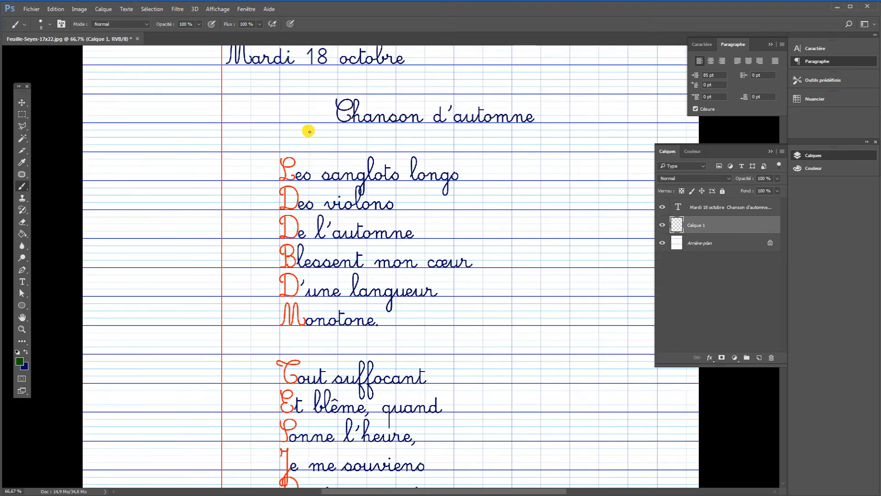
scroll(309, 132, up, 2)
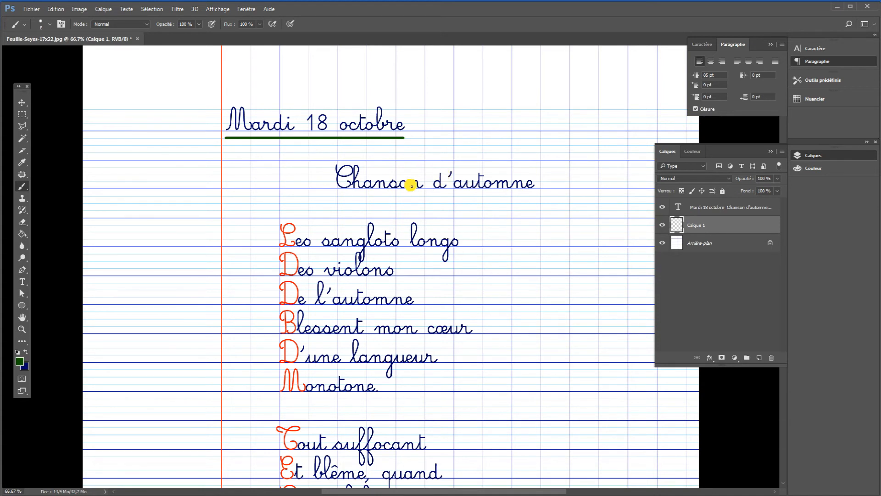
click(662, 224)
key(ctrl+minus)
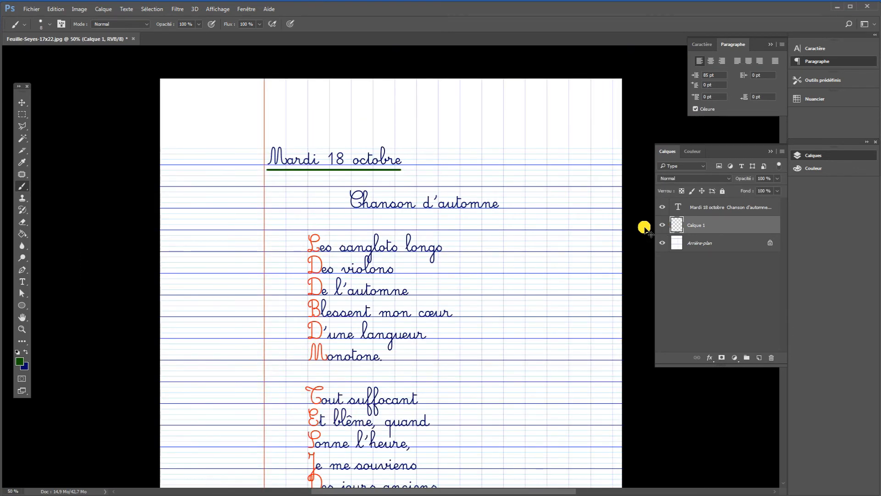
scroll(581, 299, down, 2)
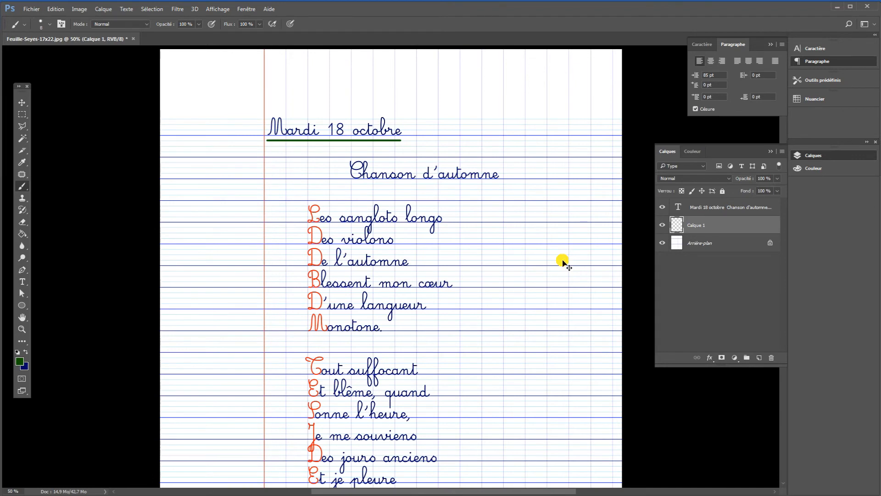
key(ctrl+minus)
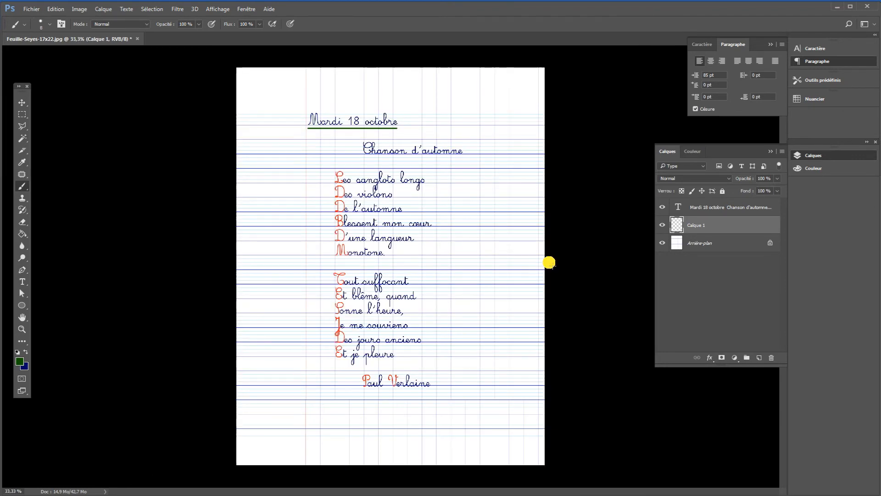
Save the document as the Photoshop file "poesie" in the images folder, with maximised compatibility.
click(31, 9)
click(81, 112)
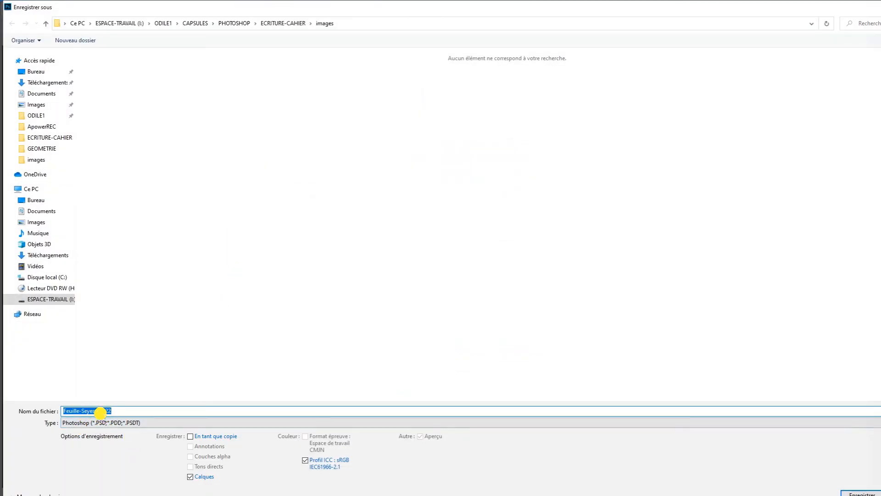
click(121, 414)
drag(120, 416, 25, 420)
text(poesie)
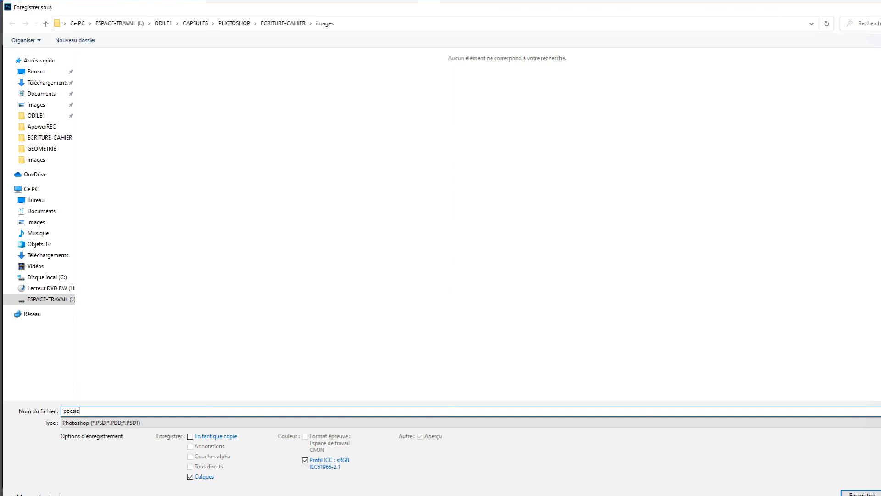
key(Return)
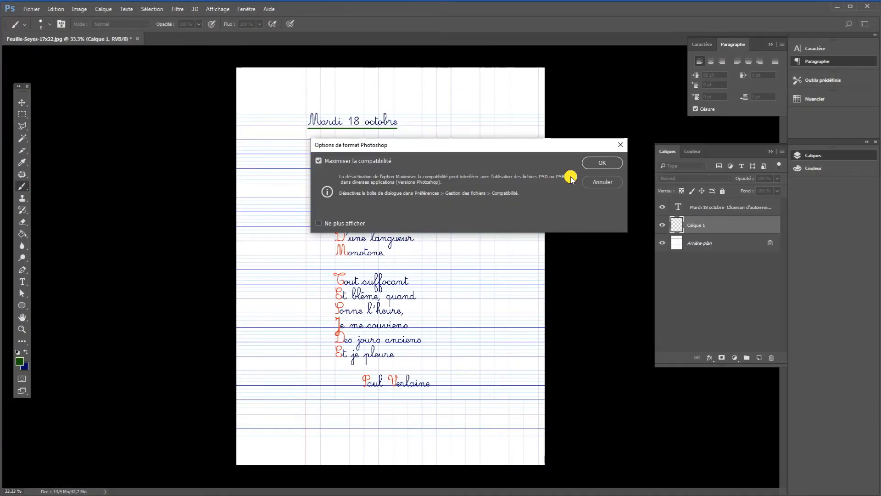
click(596, 163)
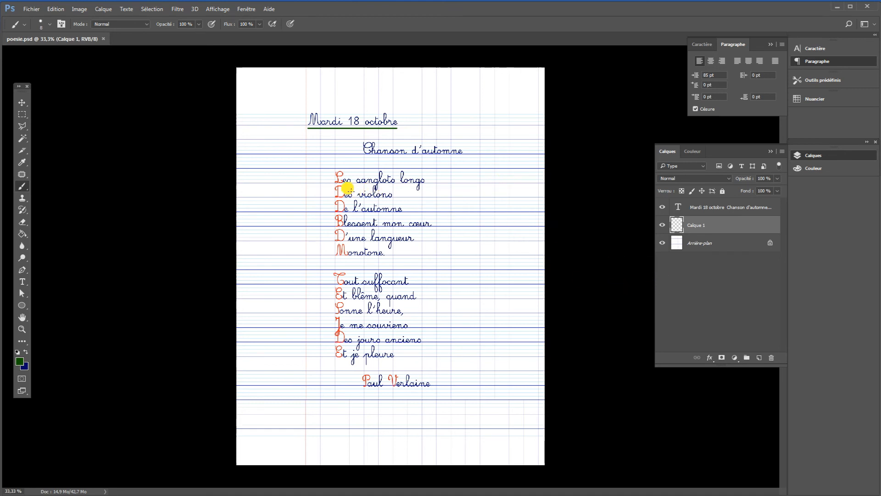
Save a JPEG copy of the document as "poesie" in the images folder, at quality 9 with the standard baseline format.
click(33, 9)
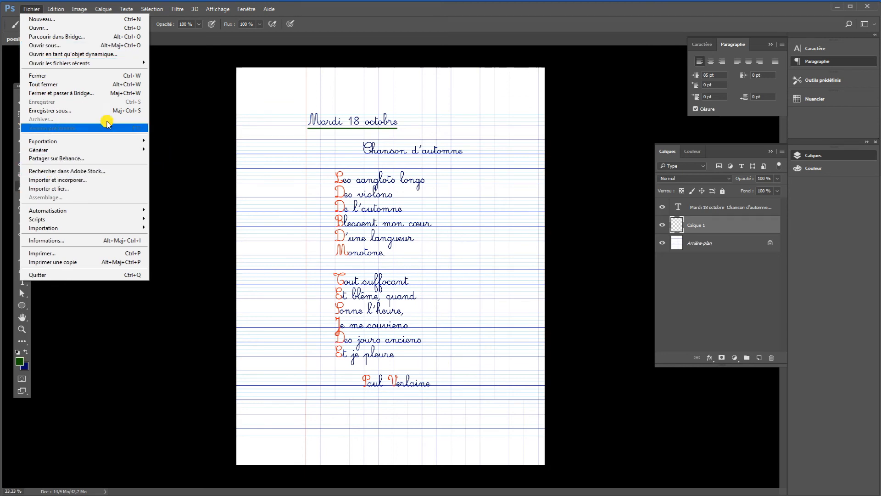
click(84, 112)
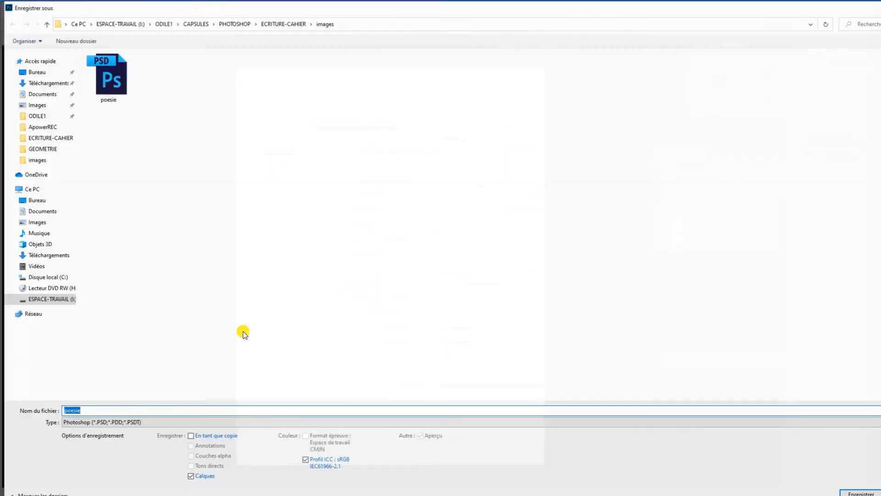
click(143, 422)
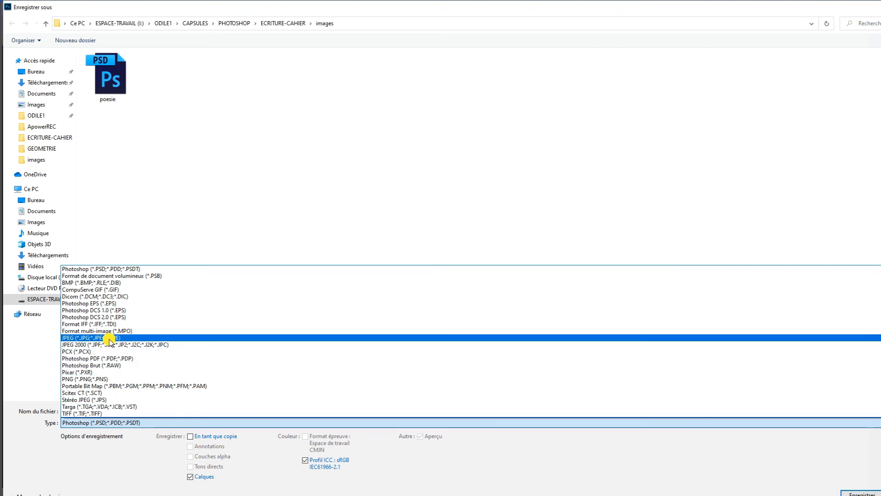
click(110, 338)
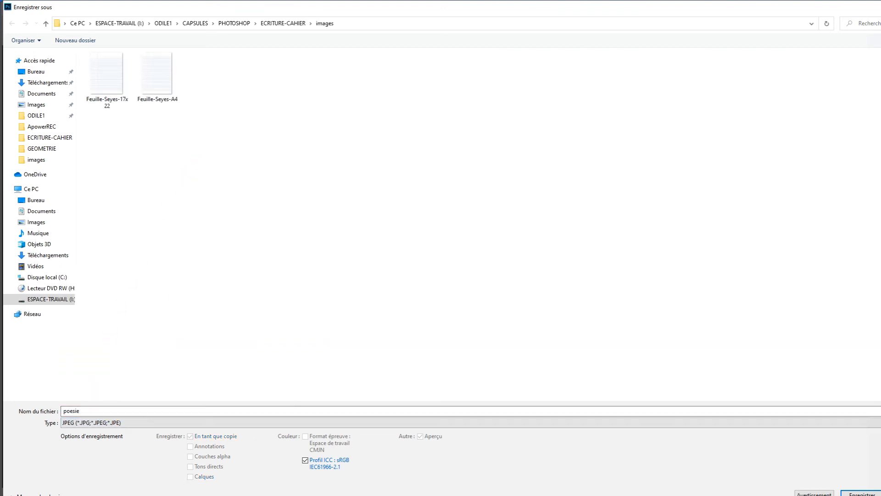
click(863, 493)
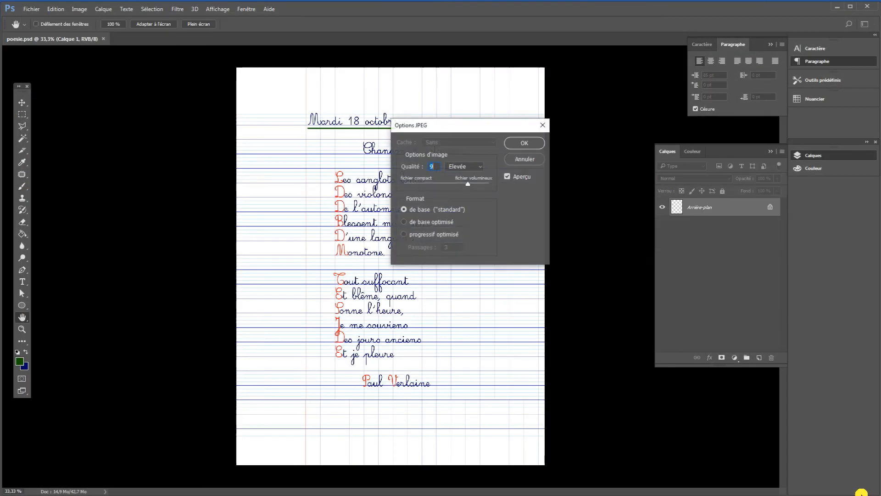
click(525, 143)
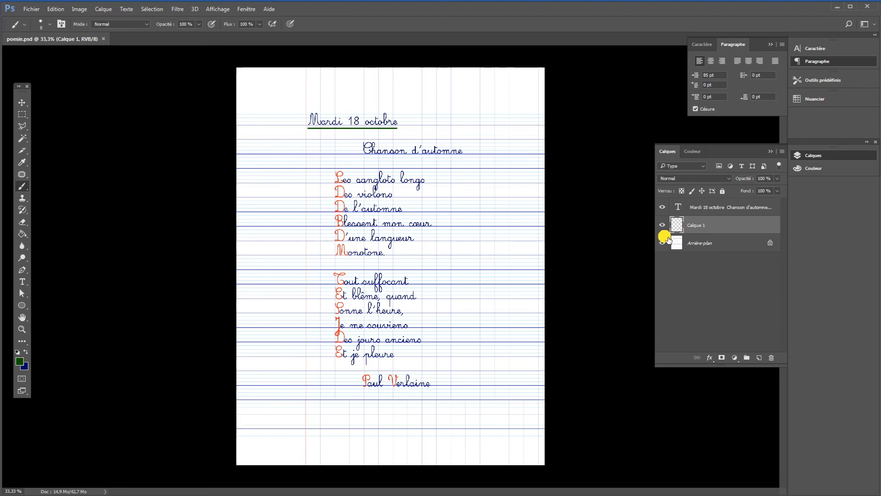
Change the day in the date line of the text layer so it reads "Vendredi 18 octobre" and commit the edit.
click(22, 283)
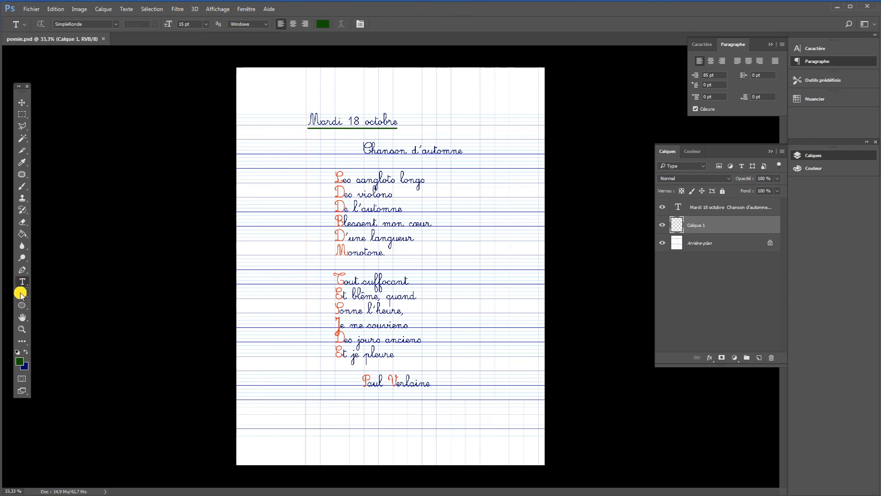
click(693, 208)
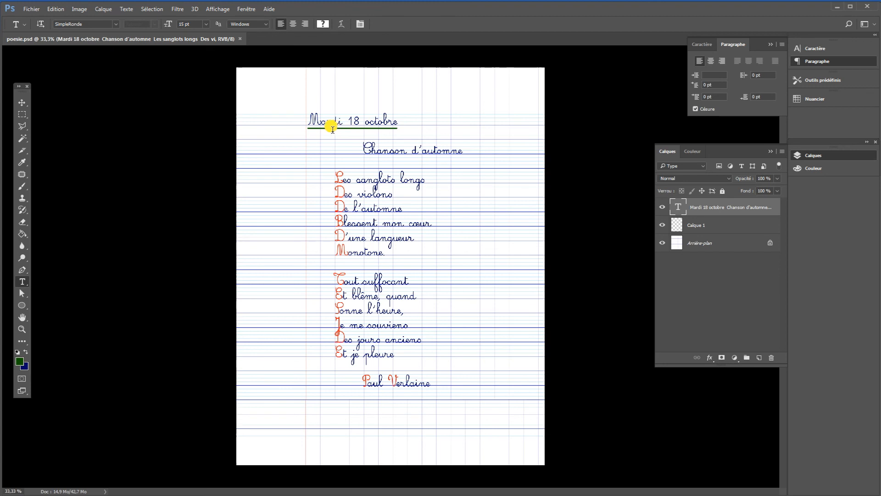
drag(332, 129, 315, 130)
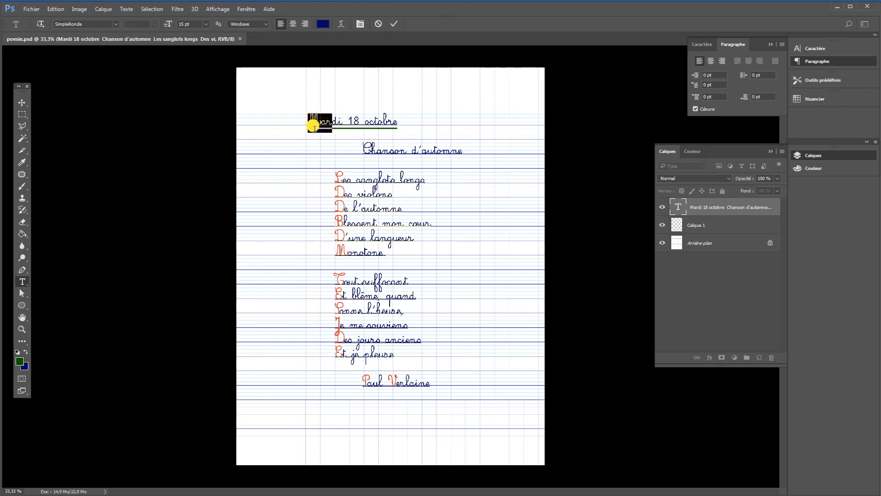
text(Vendre)
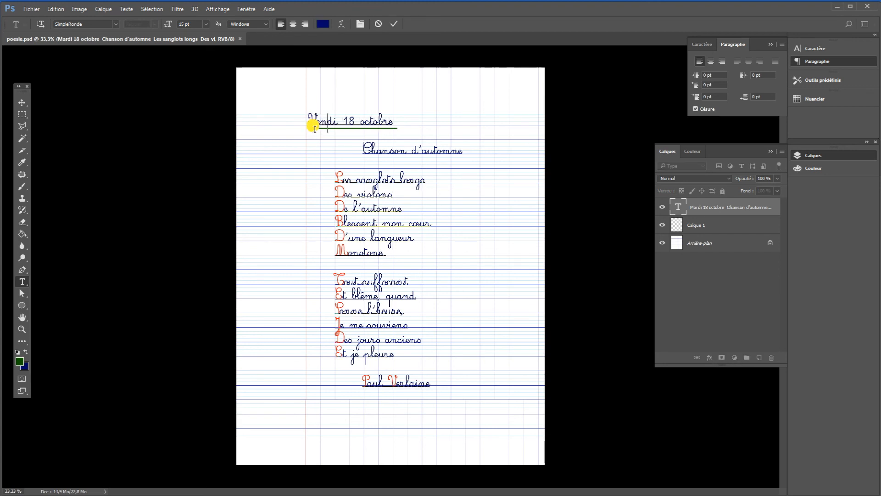
text(di)
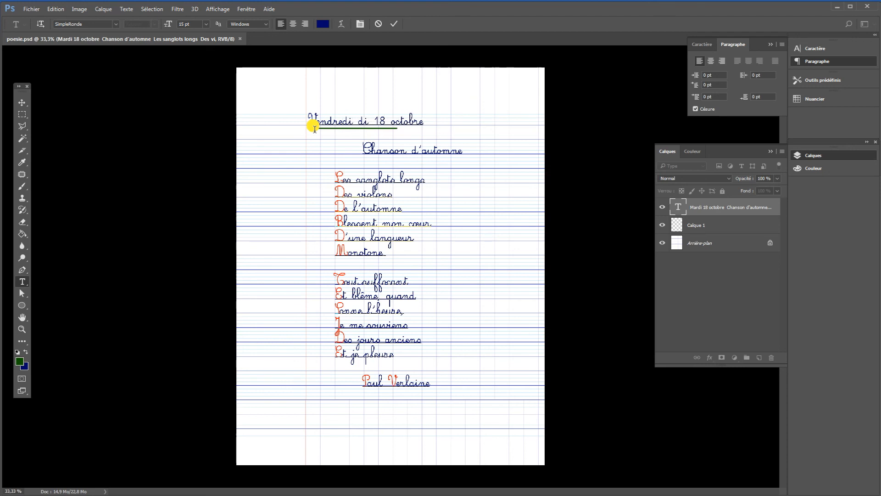
key(BackSpace)
key(Delete)
key(Delete)
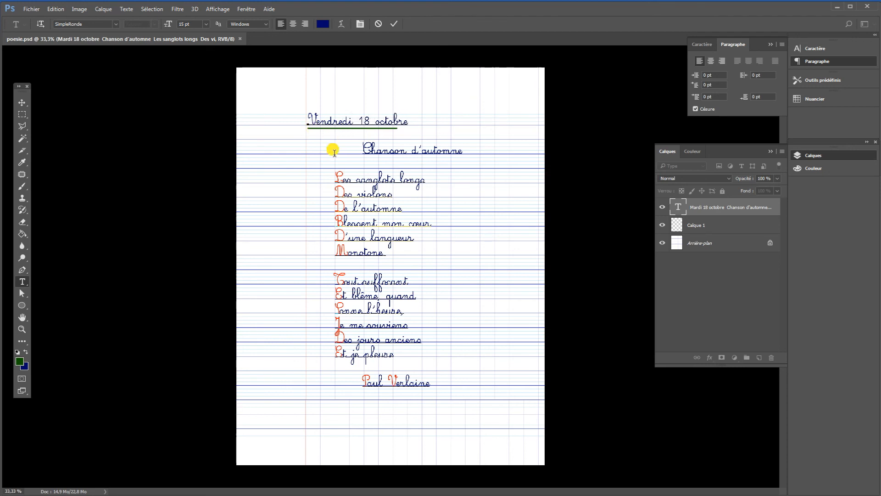
click(22, 114)
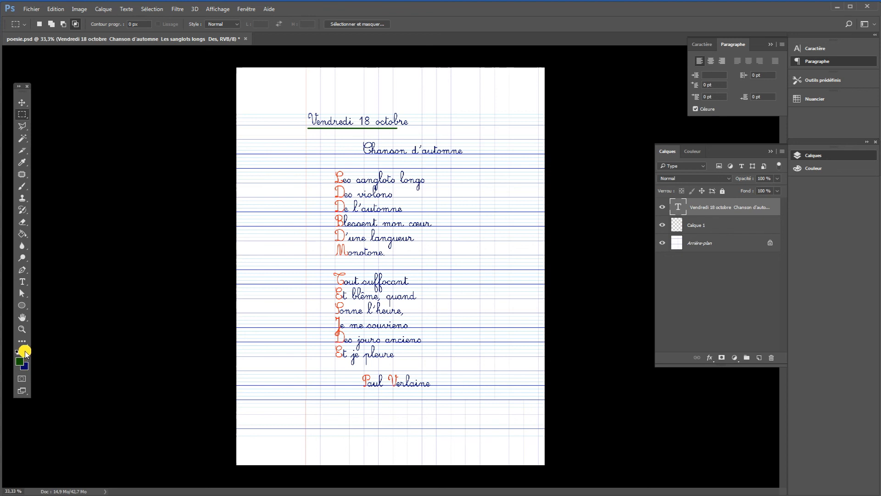
Erase the whole green underline beneath the date on the layer "Calque 1" with the Eraser.
click(703, 231)
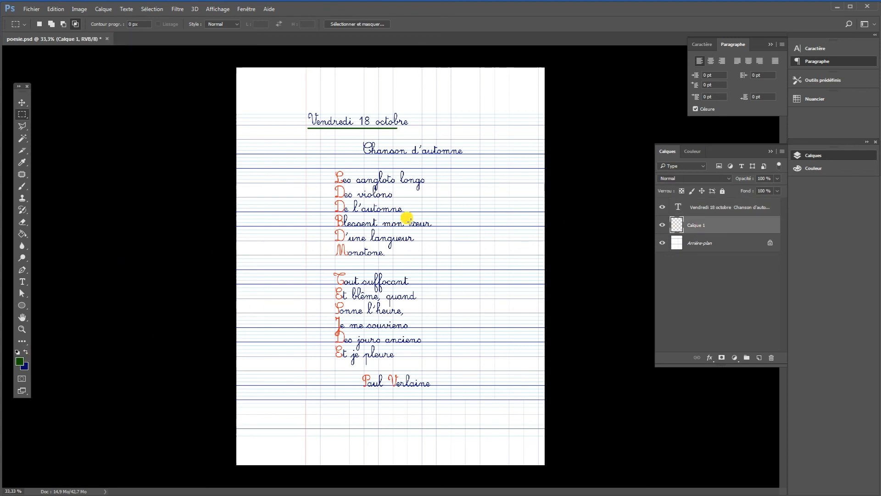
click(663, 209)
click(663, 209)
click(22, 221)
drag(326, 127, 307, 131)
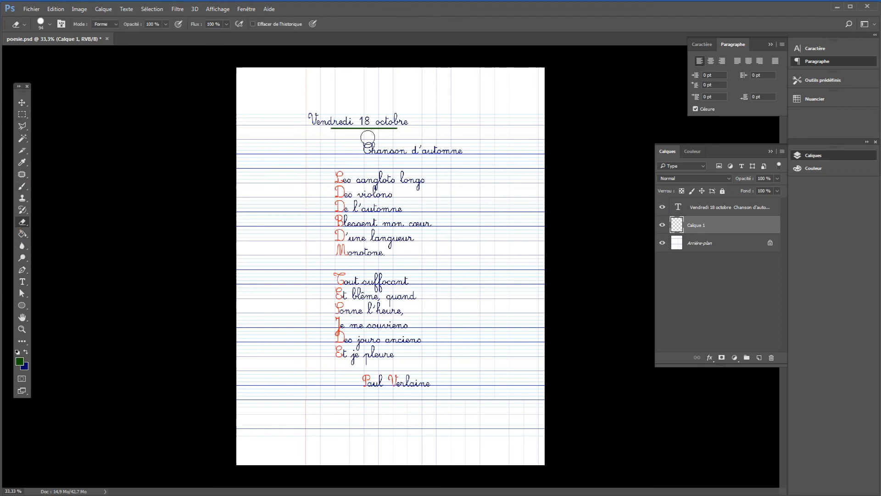
drag(367, 137, 405, 134)
Underline the full width of "Vendredi 18 octobre" with a straight dark green Brush stroke of size 8 on "Calque 1".
click(20, 186)
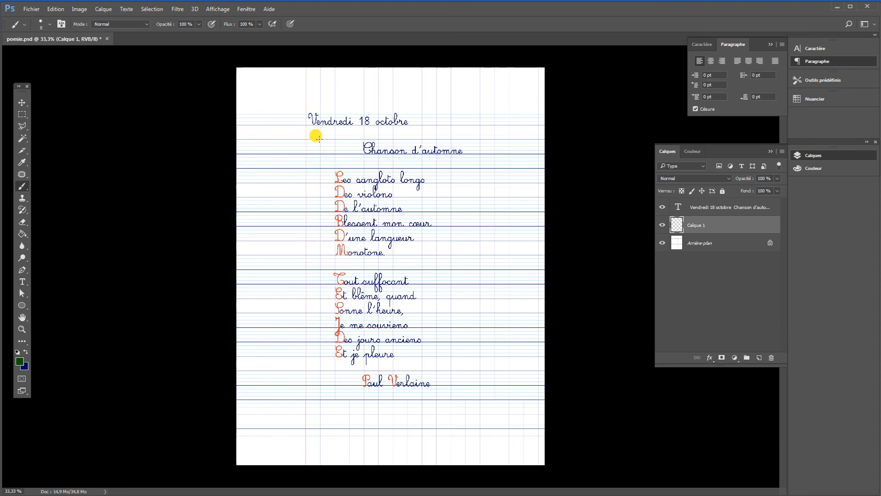
key(ctrl+plus)
scroll(314, 136, up, 2)
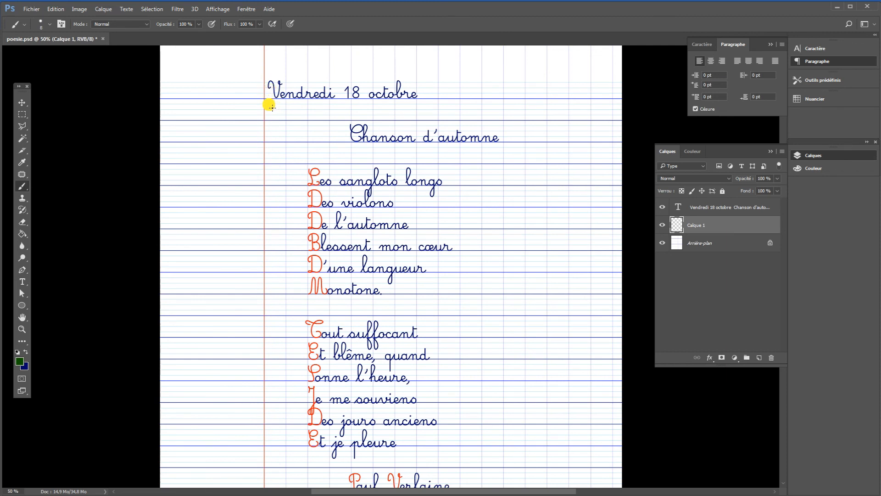
drag(272, 107, 411, 115)
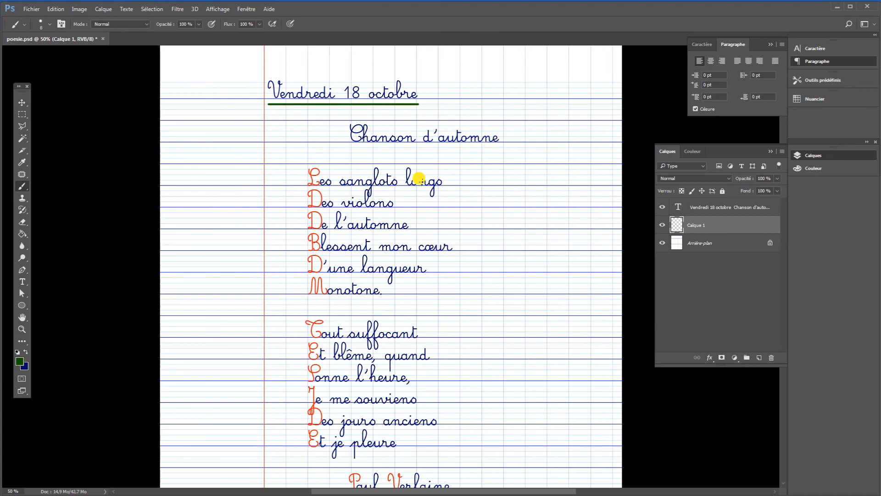
scroll(419, 178, down, 1)
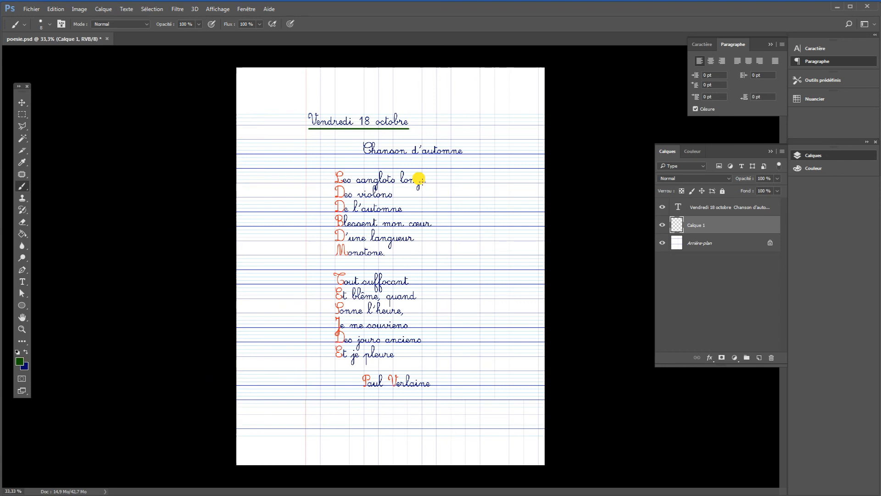